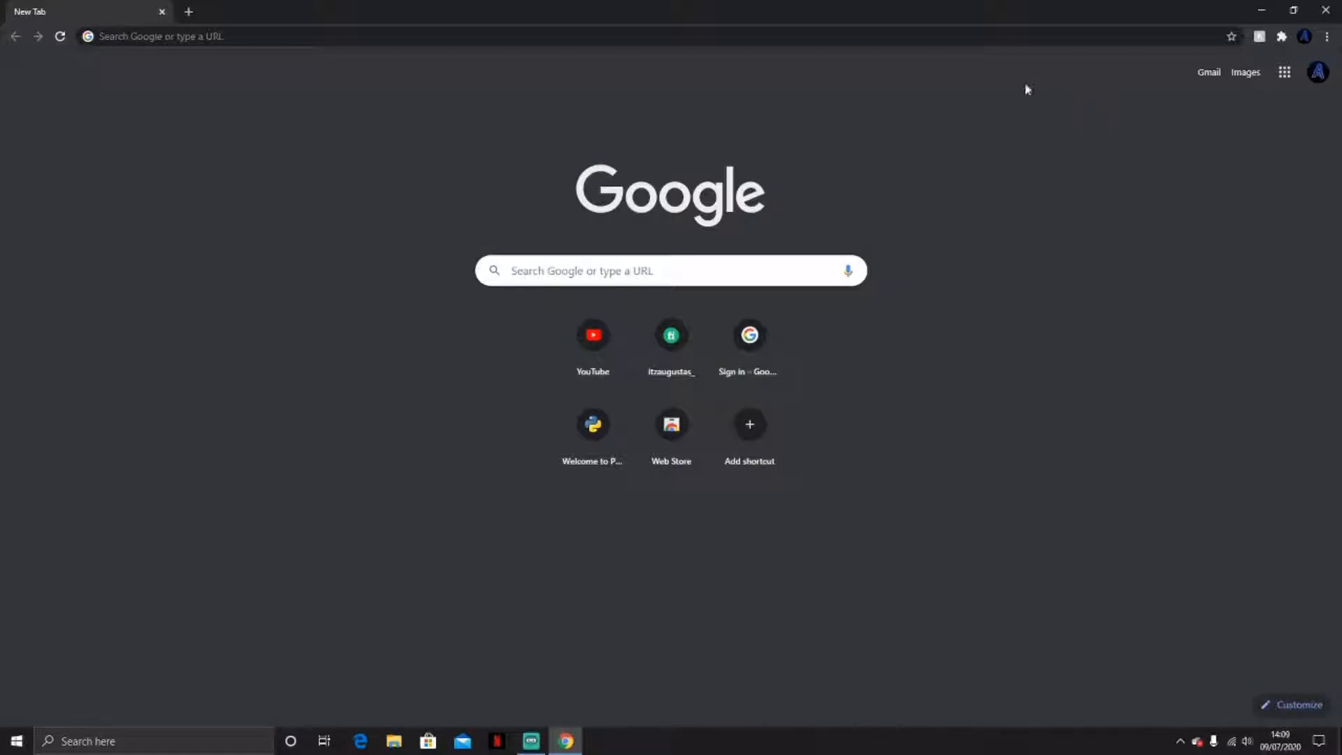
Step: Search the web for snappa and open the official Snappa website
left_click(886, 37)
type("snappa")
key("Delete")
key("Return")
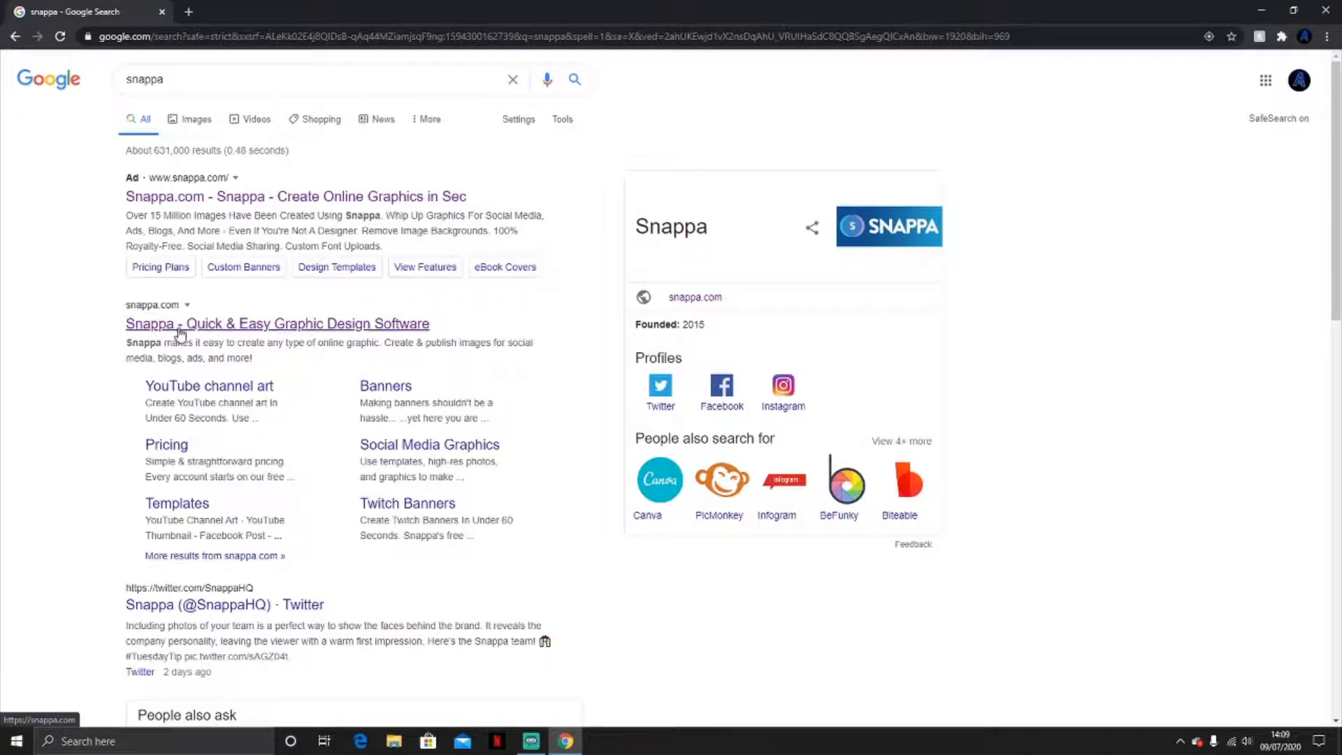
left_click(217, 335)
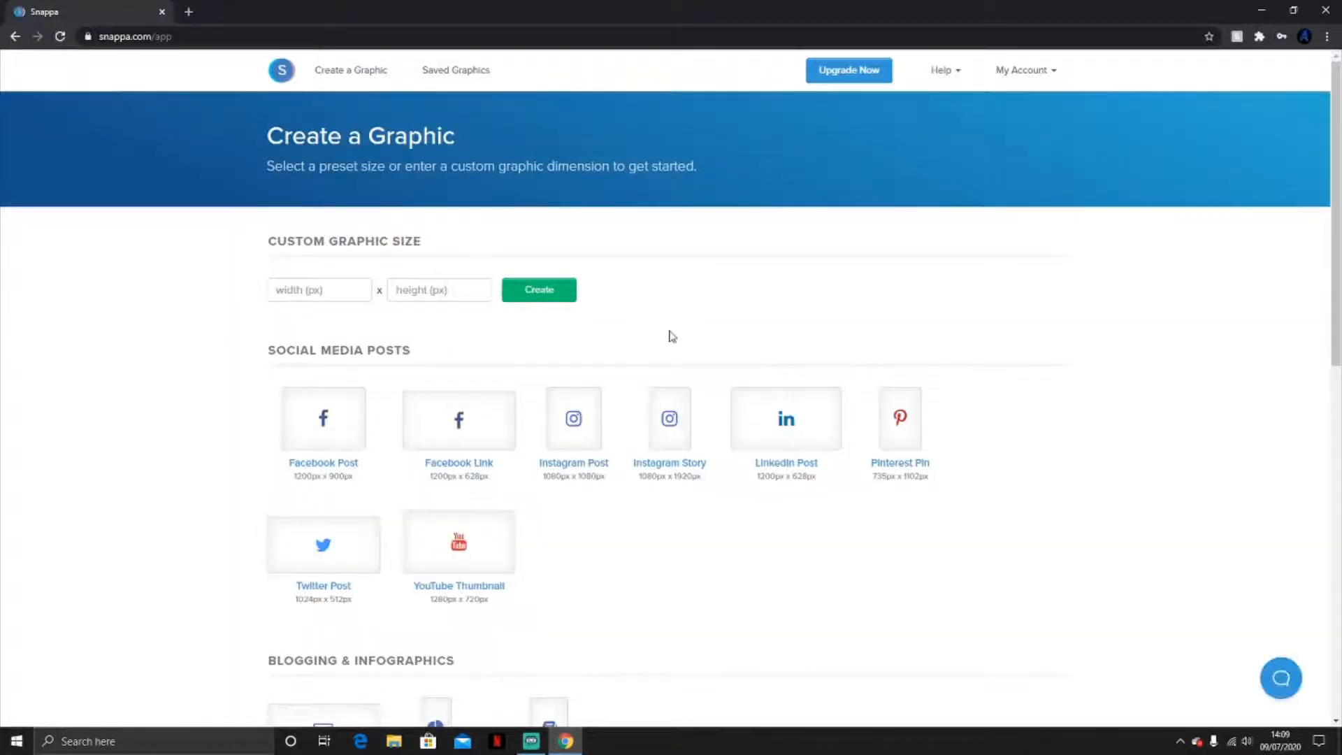
Step: Start a YouTube Channel Art graphic (2560px x 1440px) from the dark blue Social Media & Digital Trends template
scroll(615, 365, "down", 7)
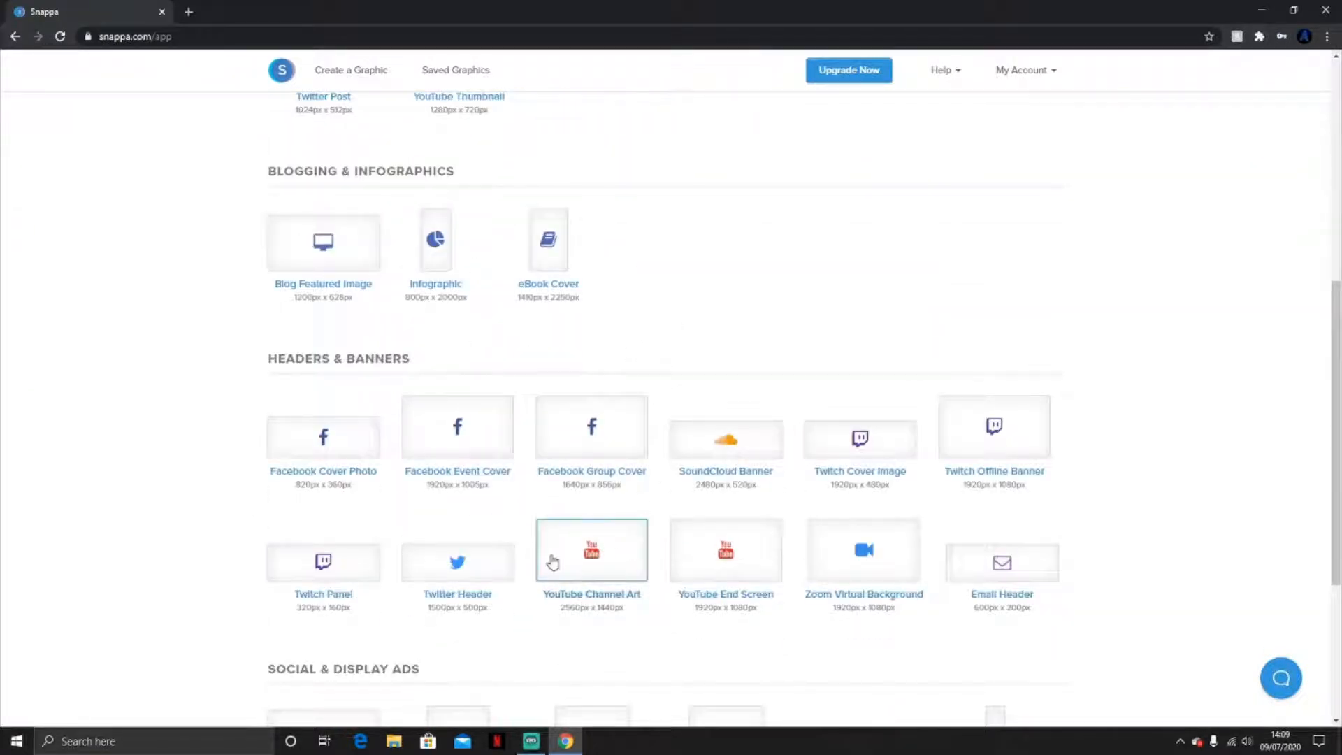
left_click(592, 551)
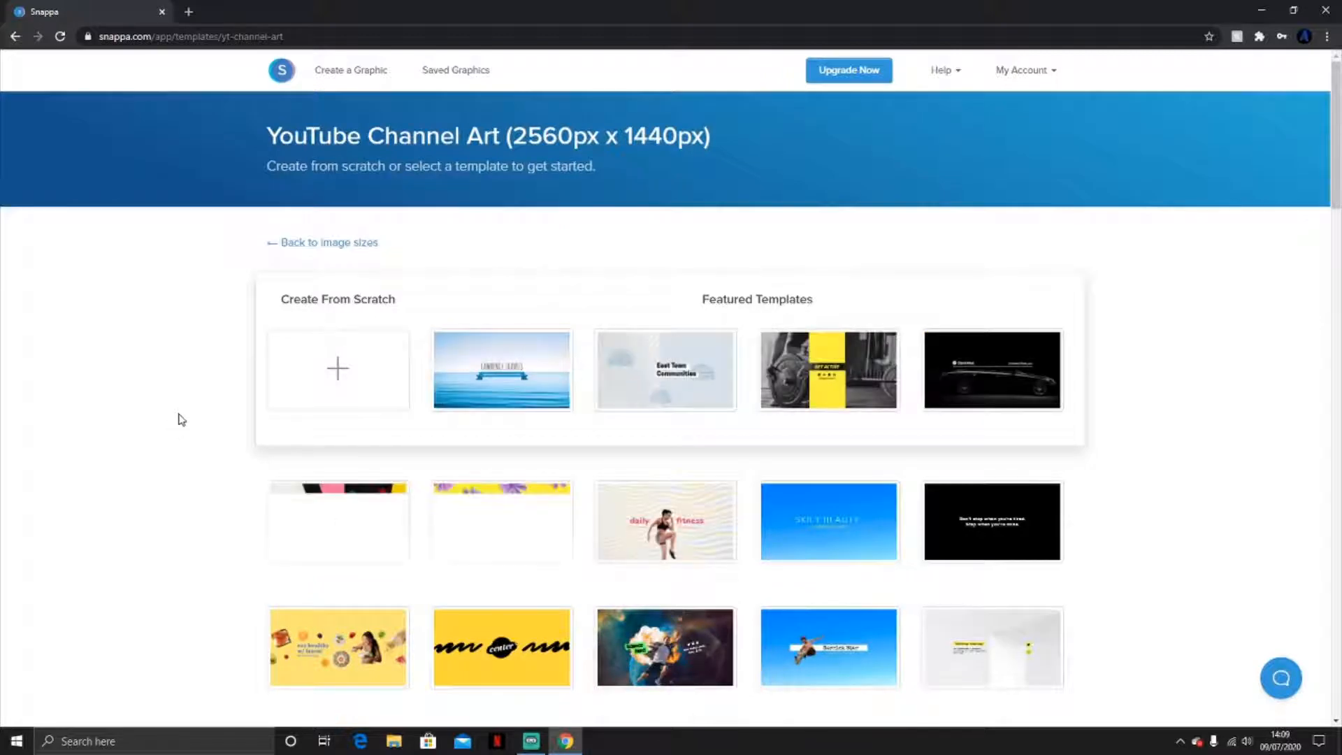
scroll(98, 386, "down", 1)
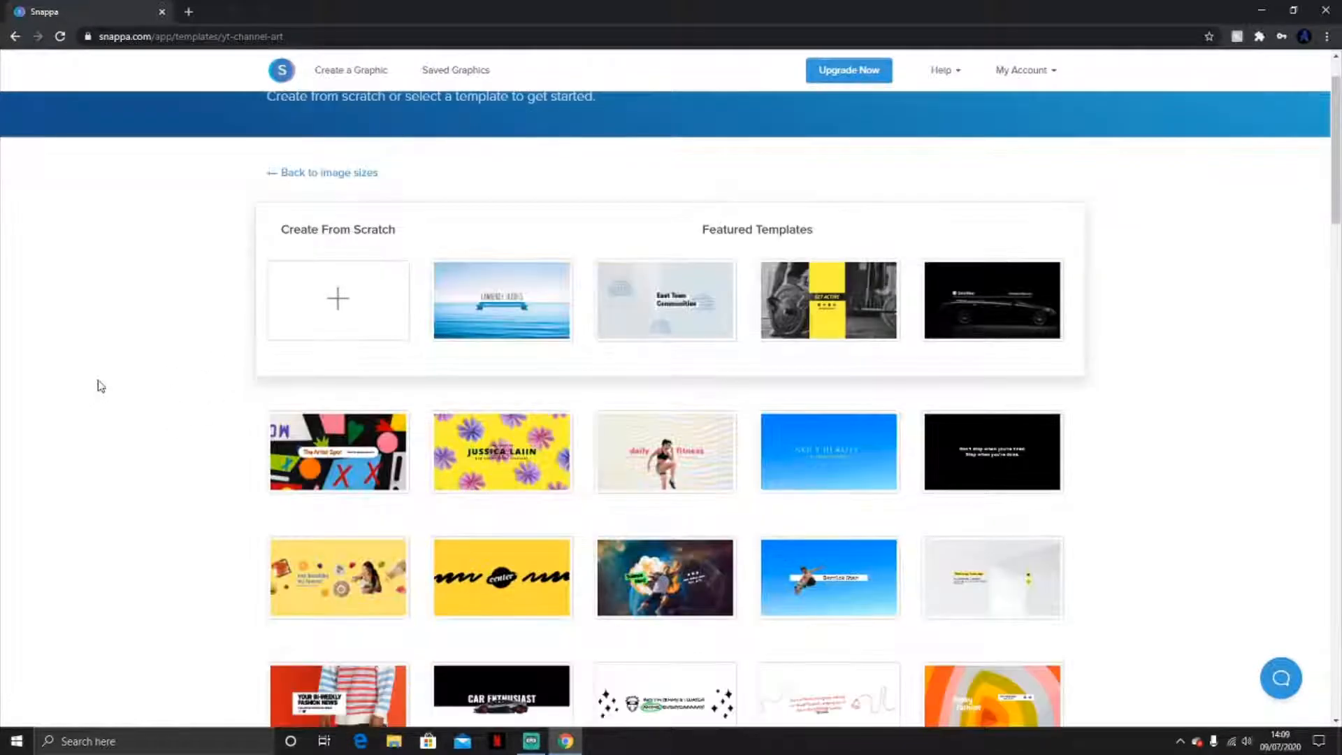
scroll(769, 398, "down", 3)
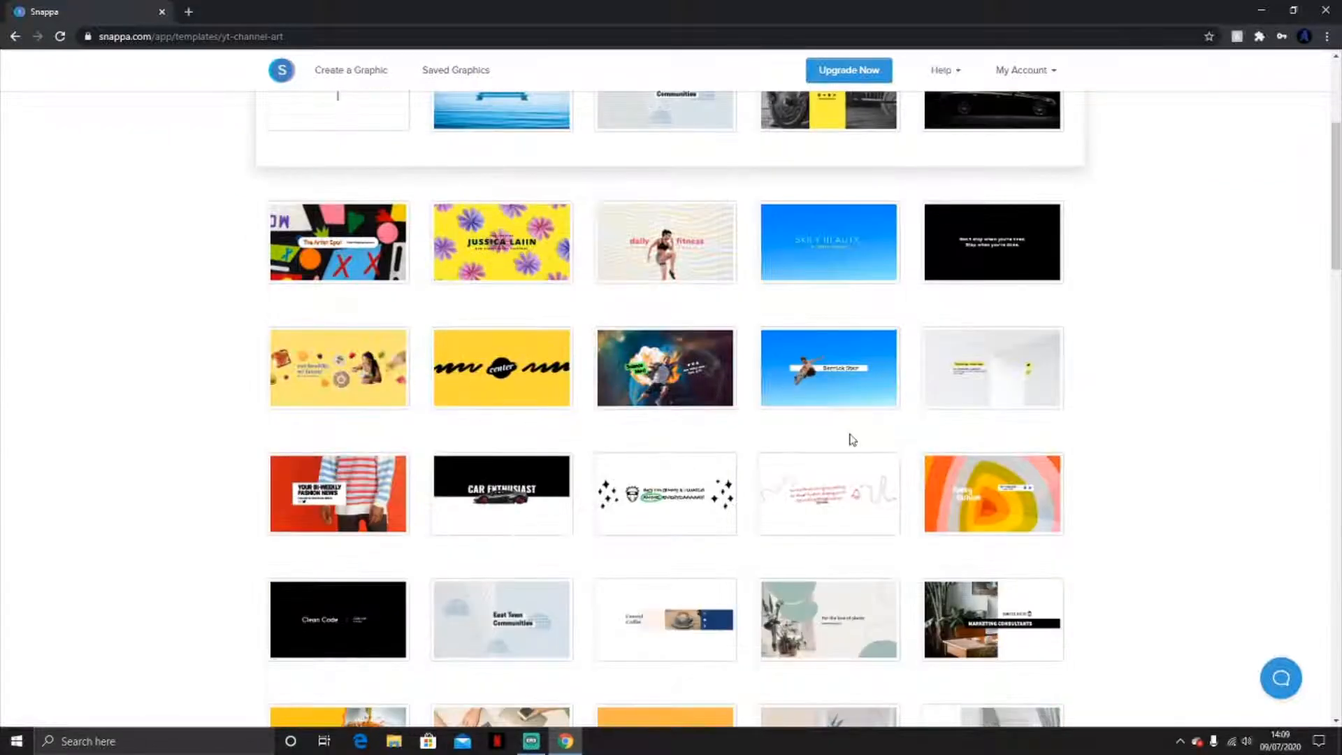
scroll(852, 432, "down", 1)
scroll(187, 353, "up", 5)
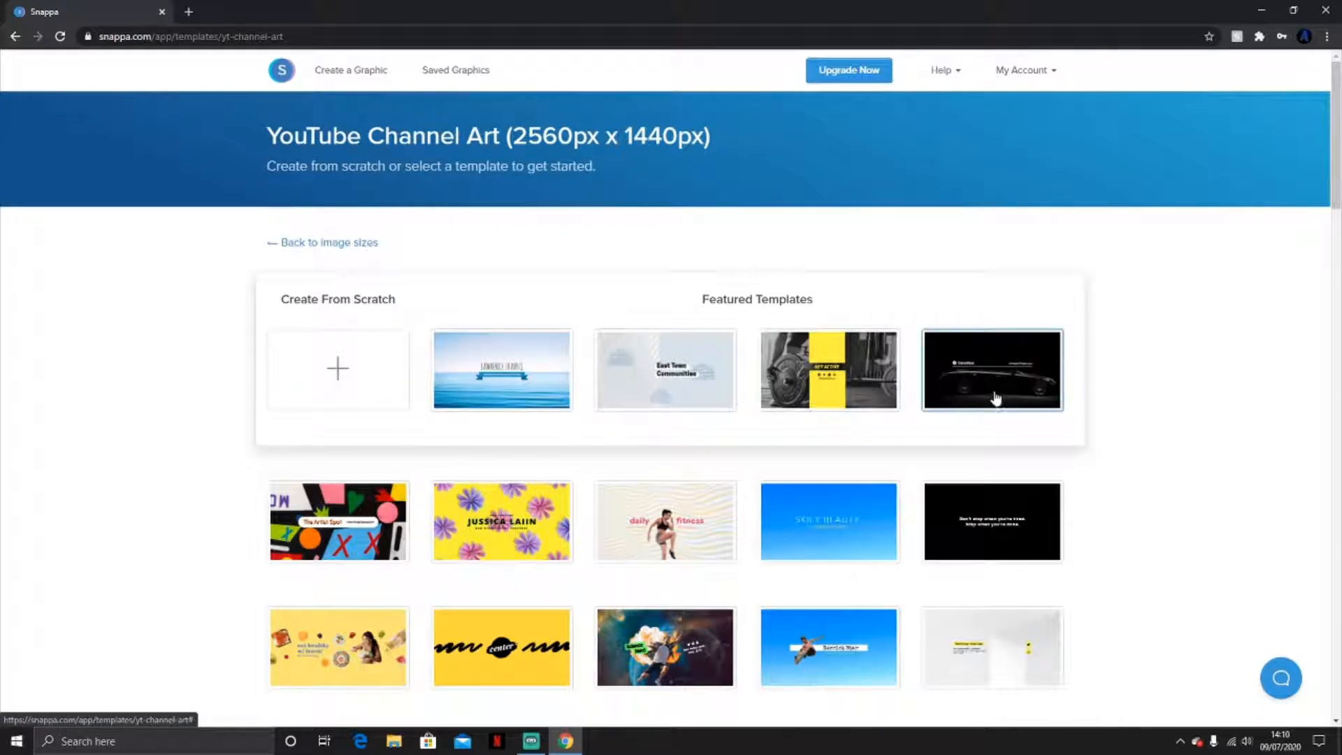
scroll(1084, 413, "down", 3)
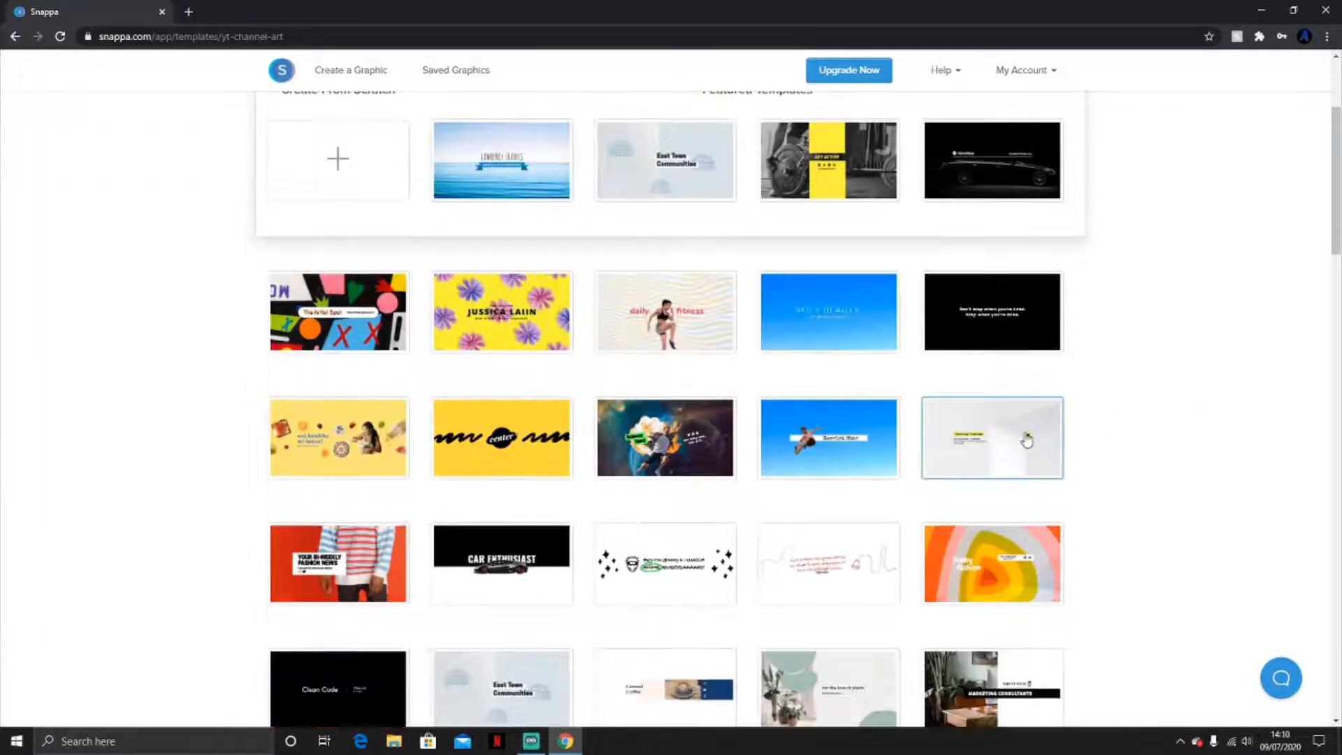
scroll(907, 420, "down", 3)
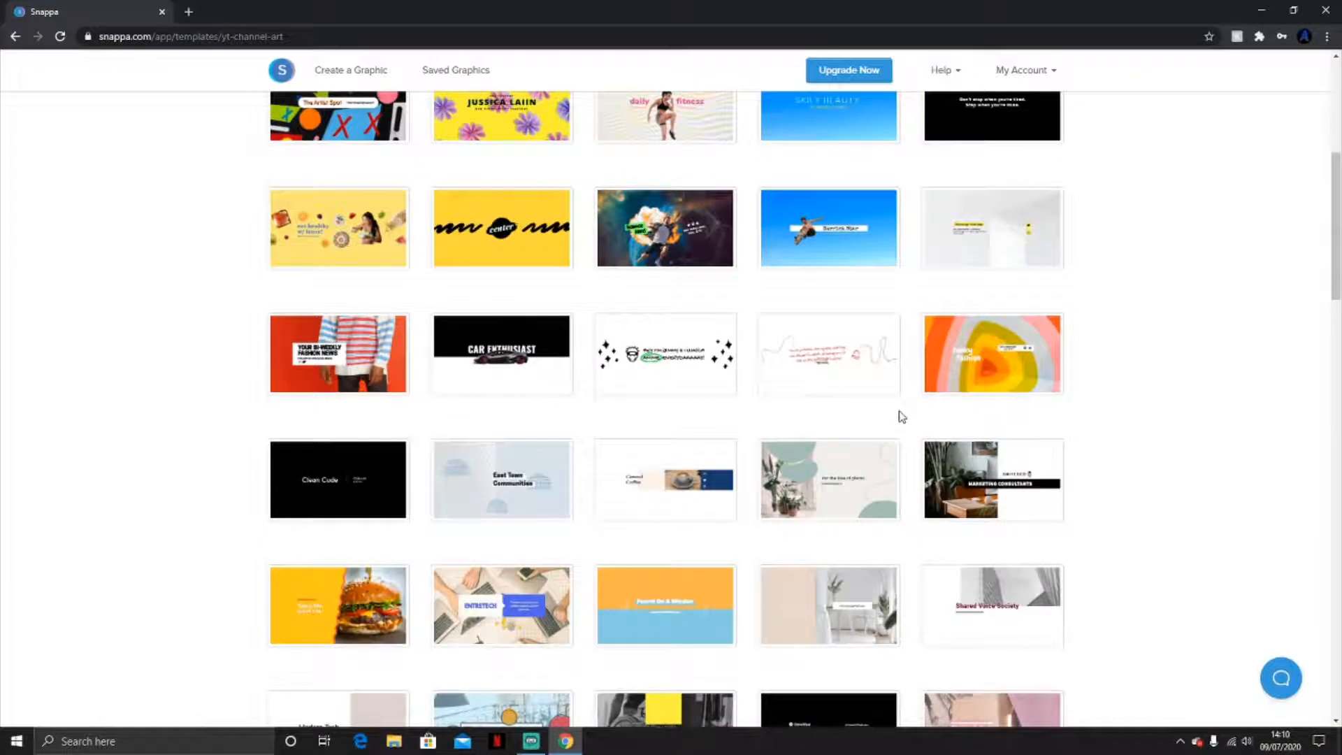
scroll(902, 416, "down", 8)
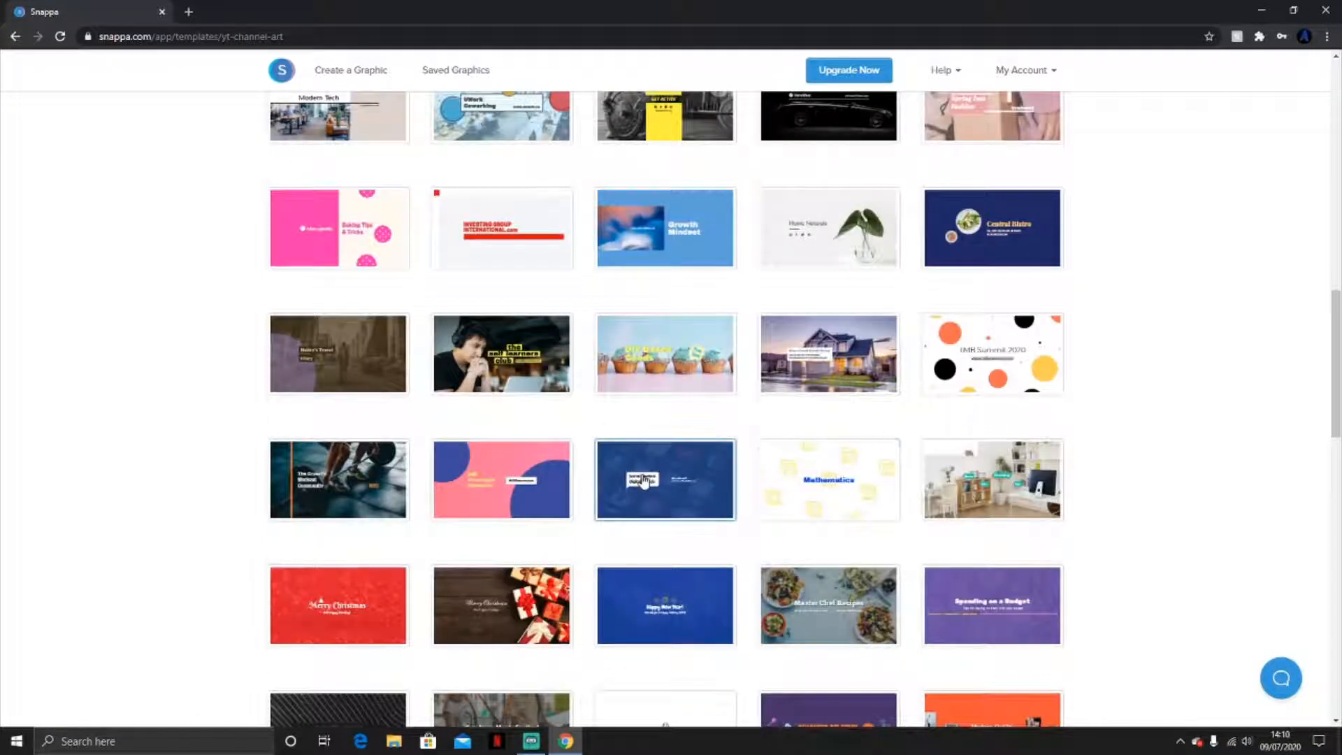
left_click(645, 480)
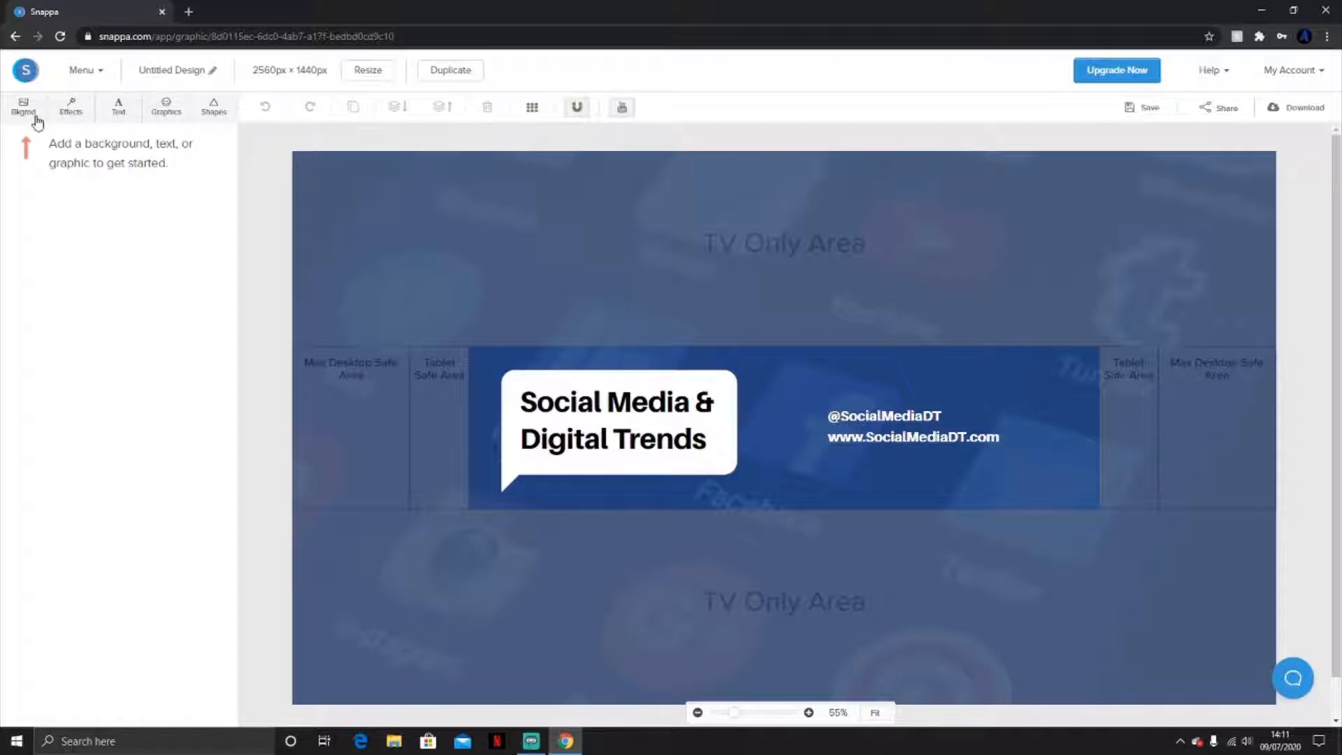
Step: Add a heading to the banner and replace its placeholder text with the channel name
left_click(120, 108)
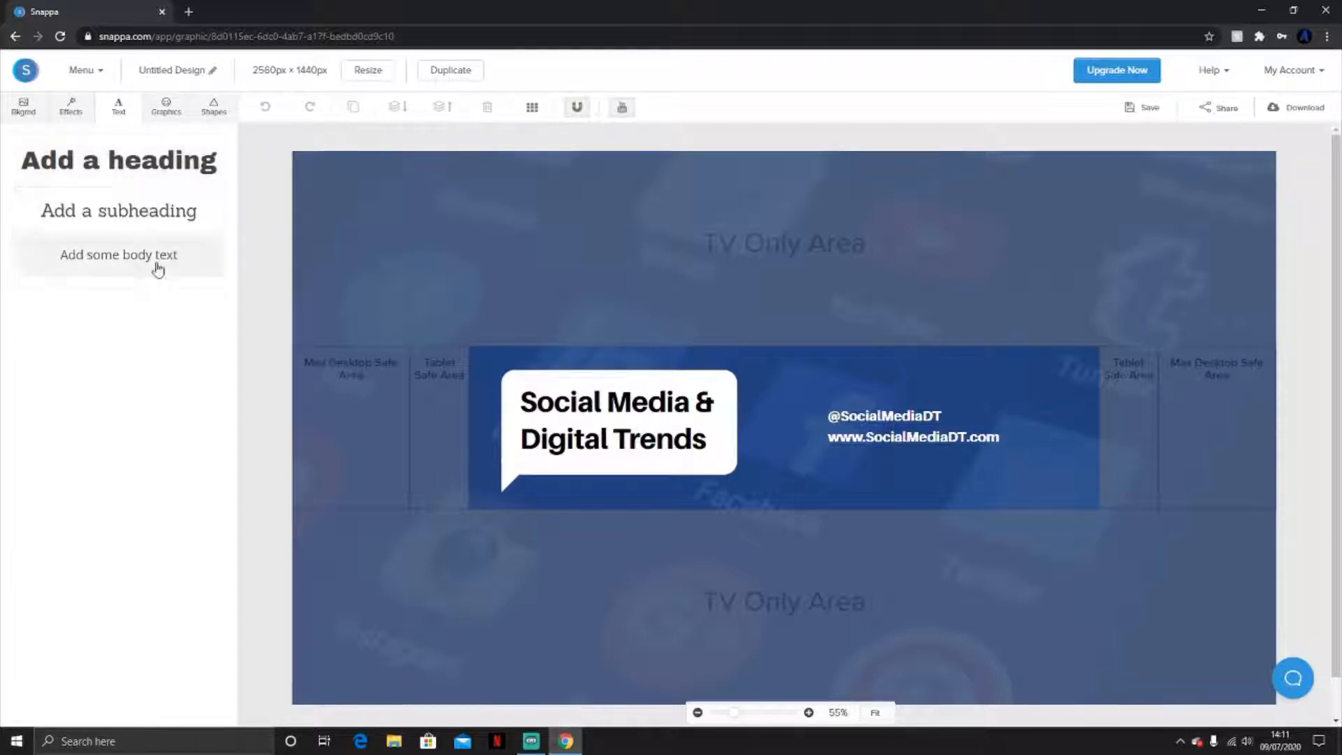
left_click(127, 167)
double_click(844, 426)
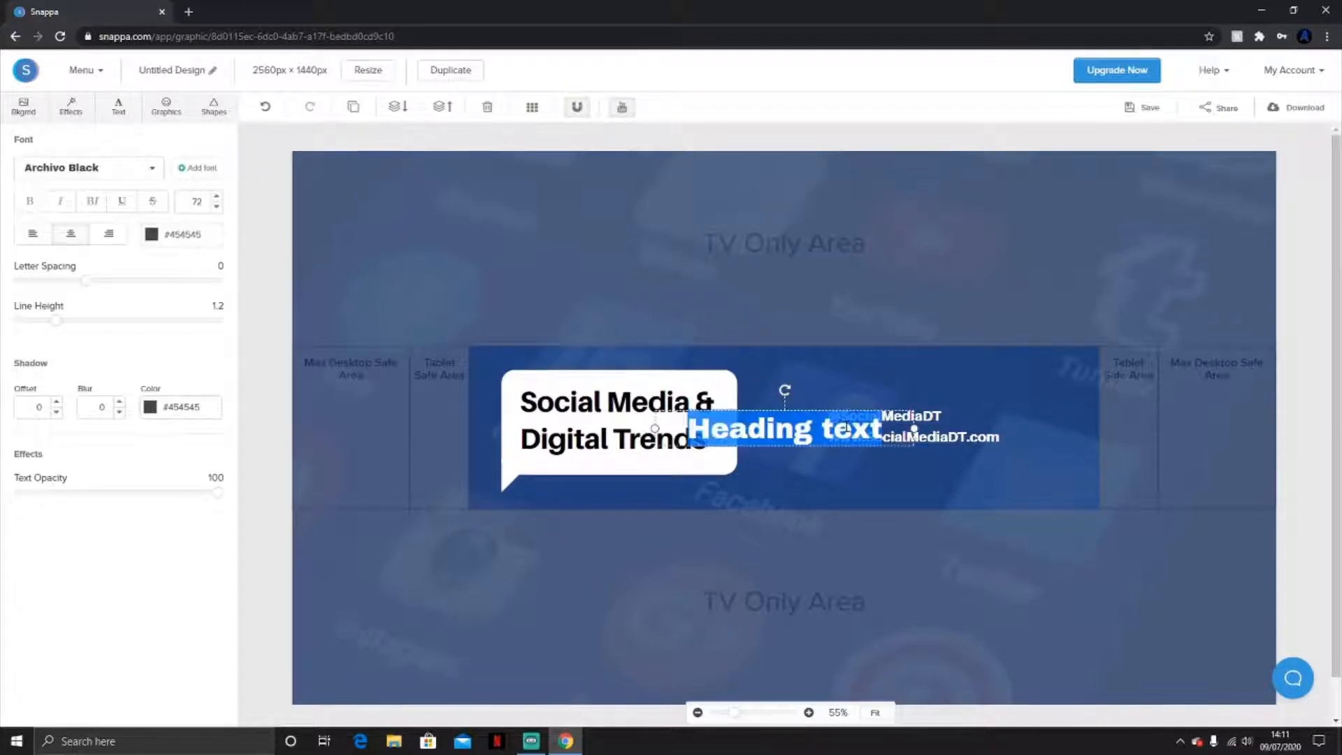
key("Delete")
Step: Delete the template's social handle and website text from the banner
left_click(577, 433)
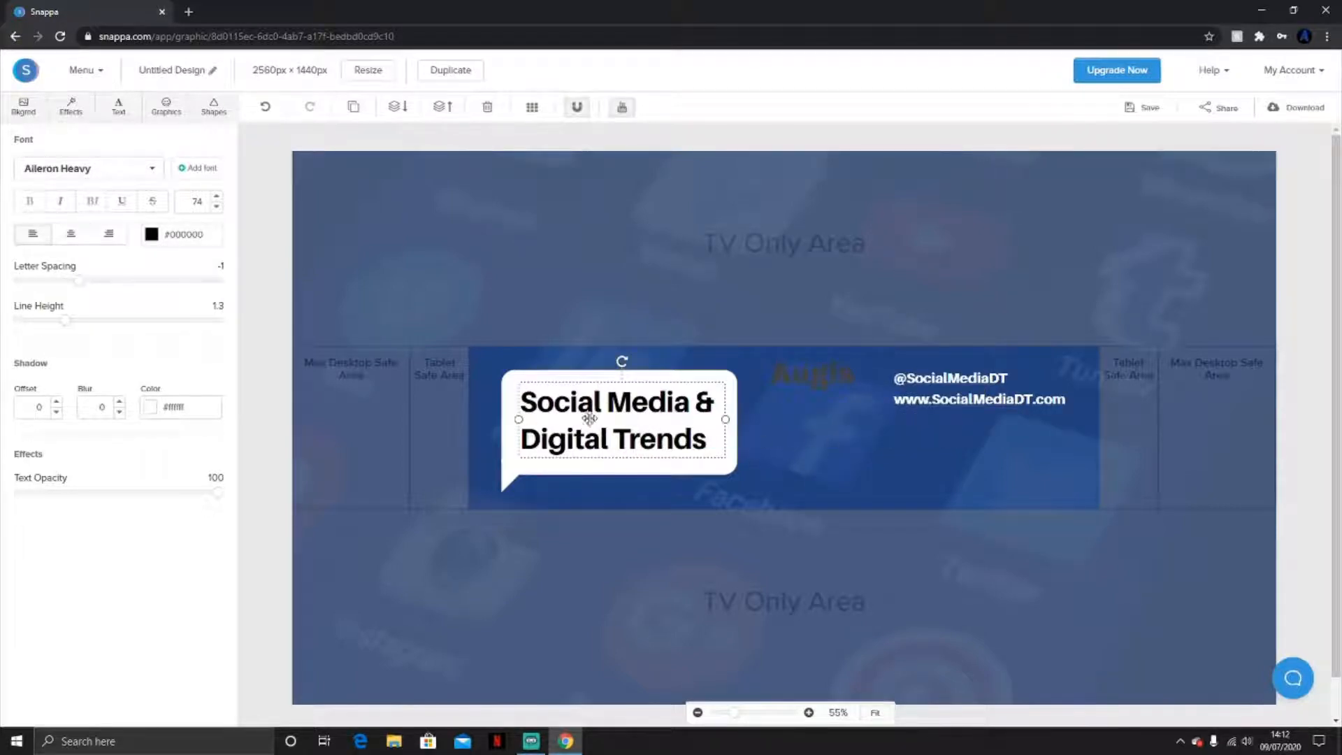
left_click(863, 464)
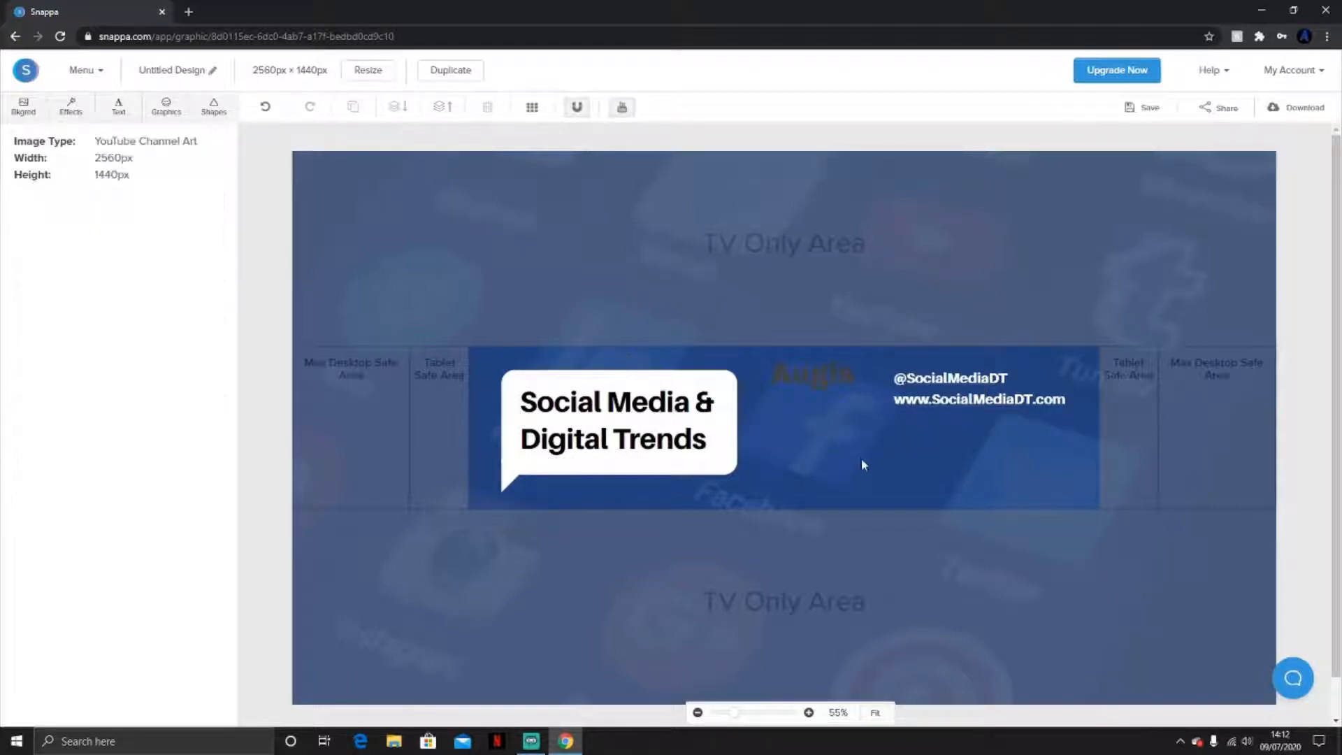
left_click(934, 388)
left_click(982, 397)
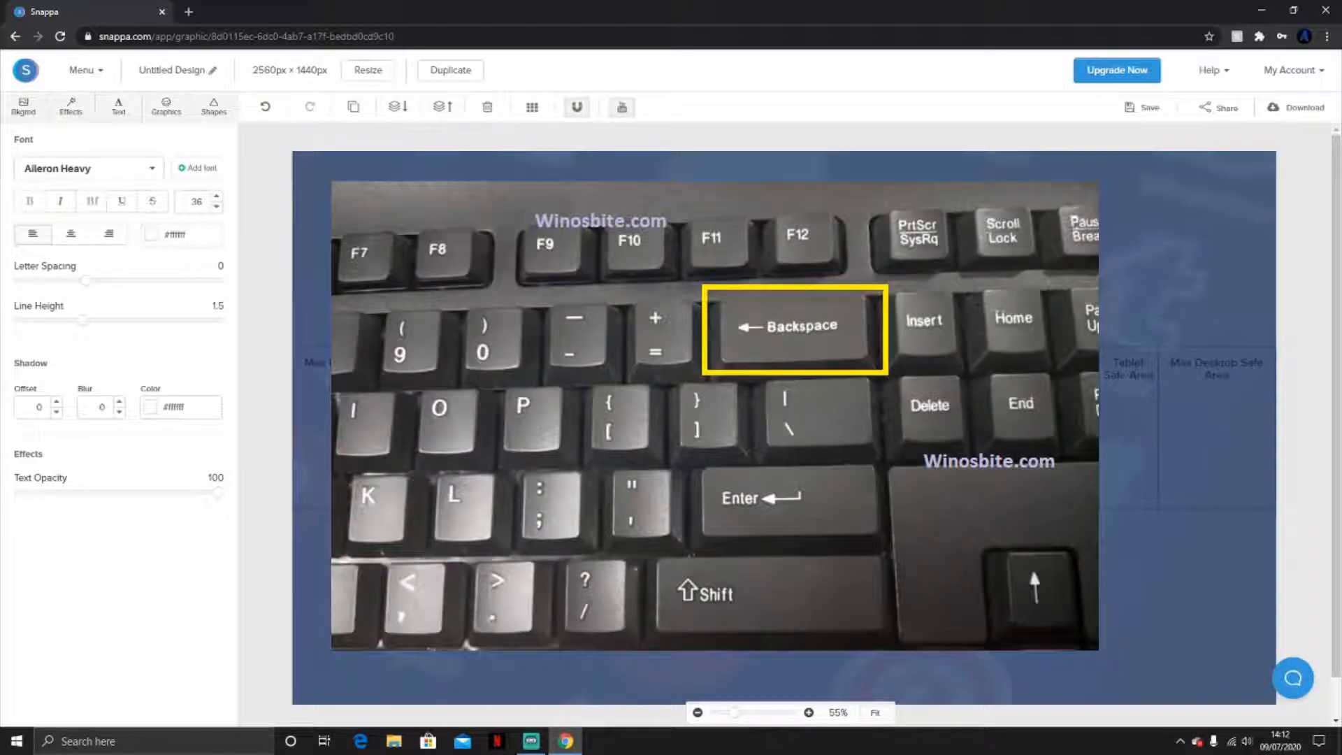
key("BackSpace")
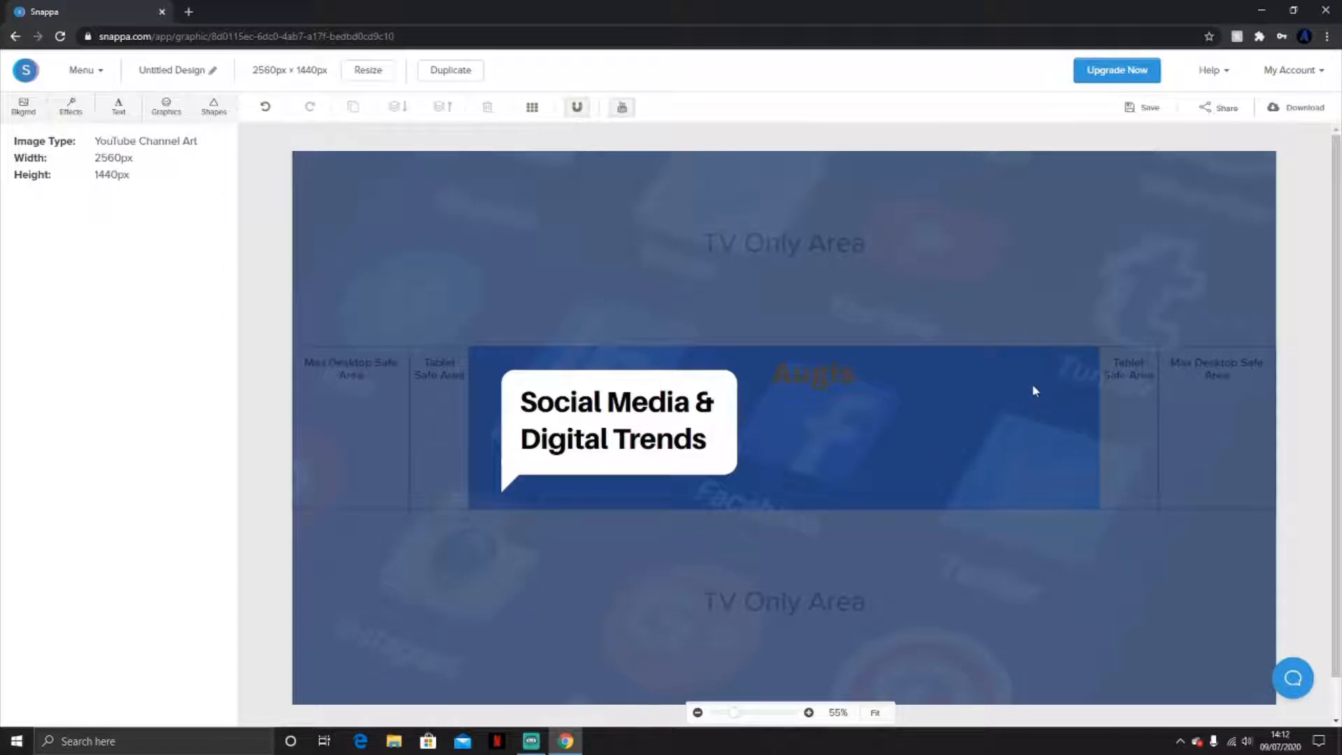
Step: Delete the Social Media & Digital Trends title and the white speech bubble behind it
left_click(608, 416)
key("BackSpace")
left_click(677, 391)
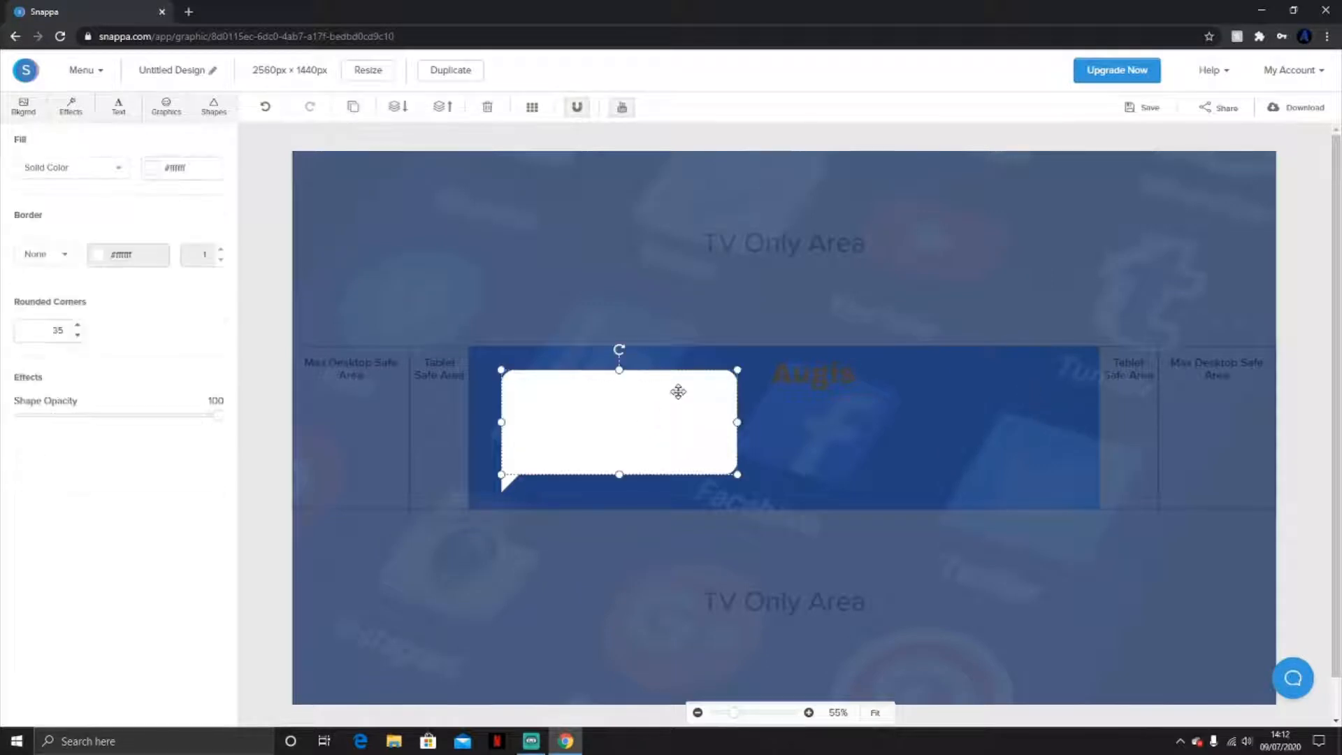
key("BackSpace")
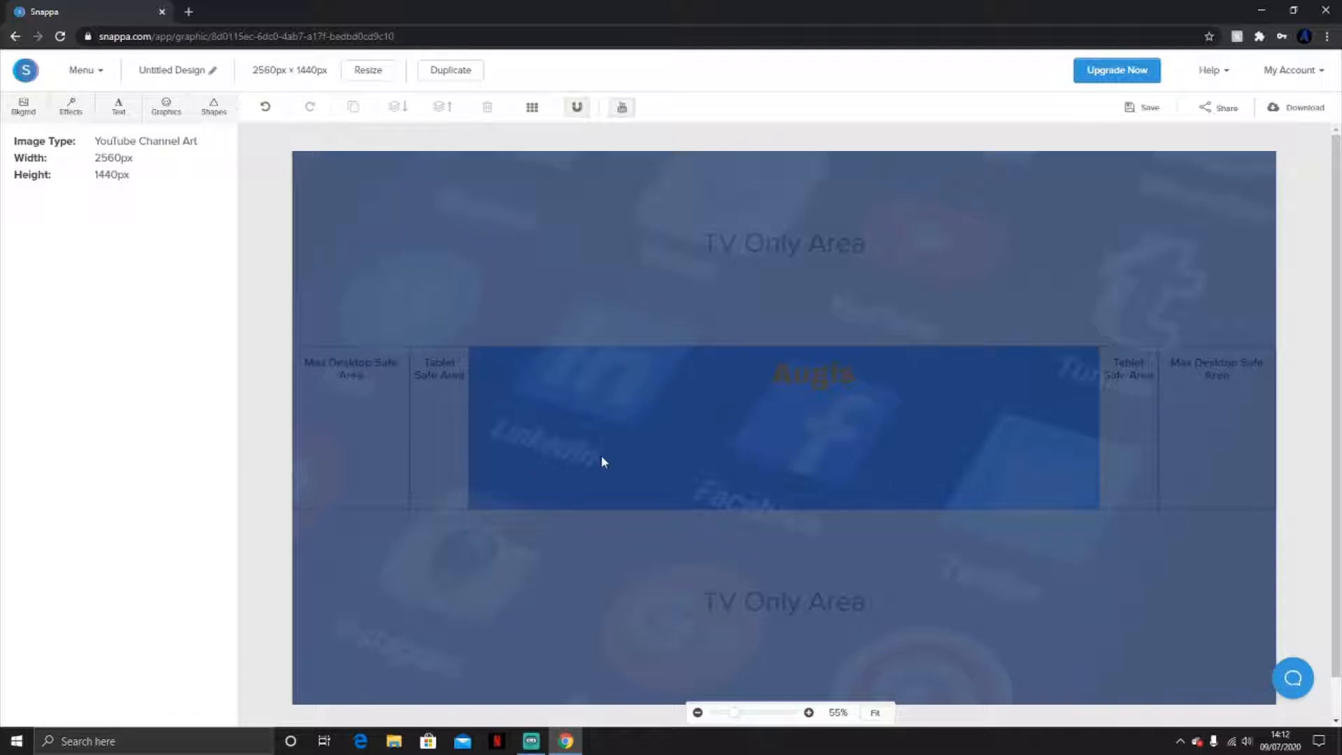
Step: Move the channel name heading into the left half of the central safe area and set its font size to 80
left_click_drag(826, 372, 662, 443)
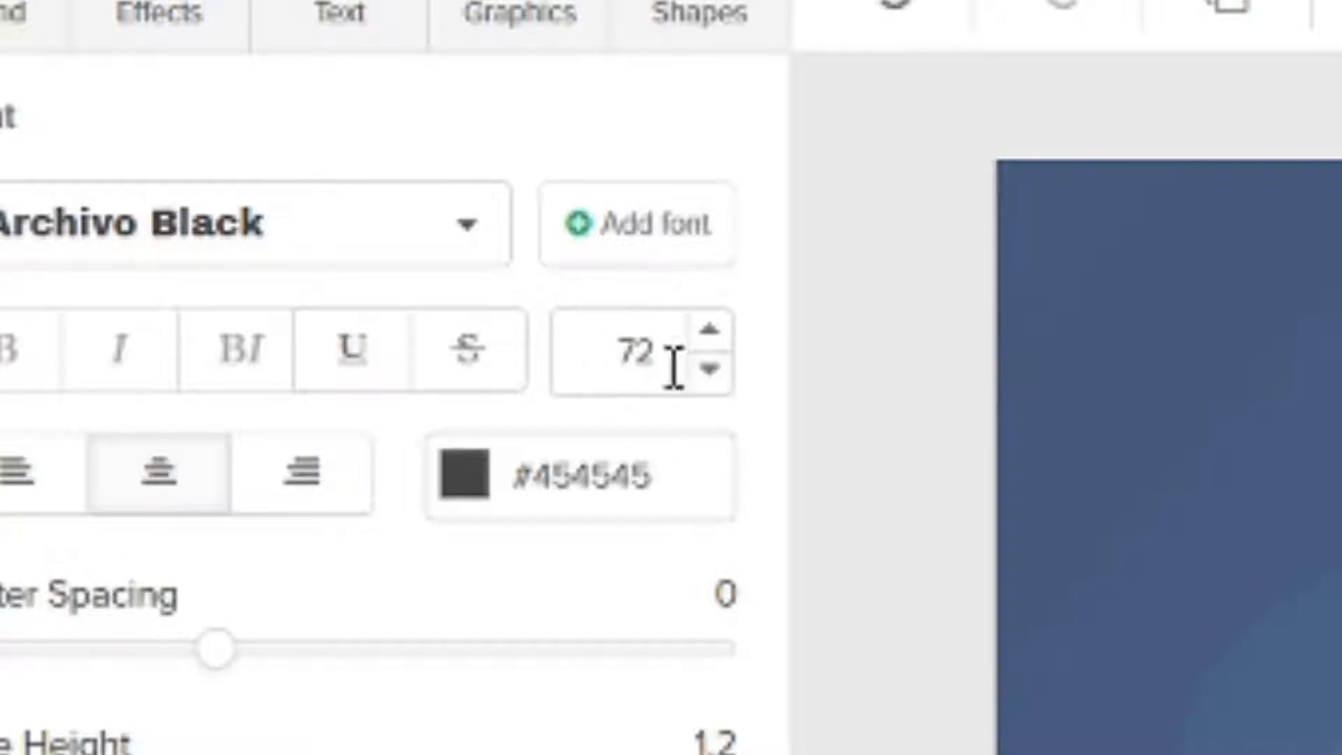
left_click_drag(664, 350, 571, 333)
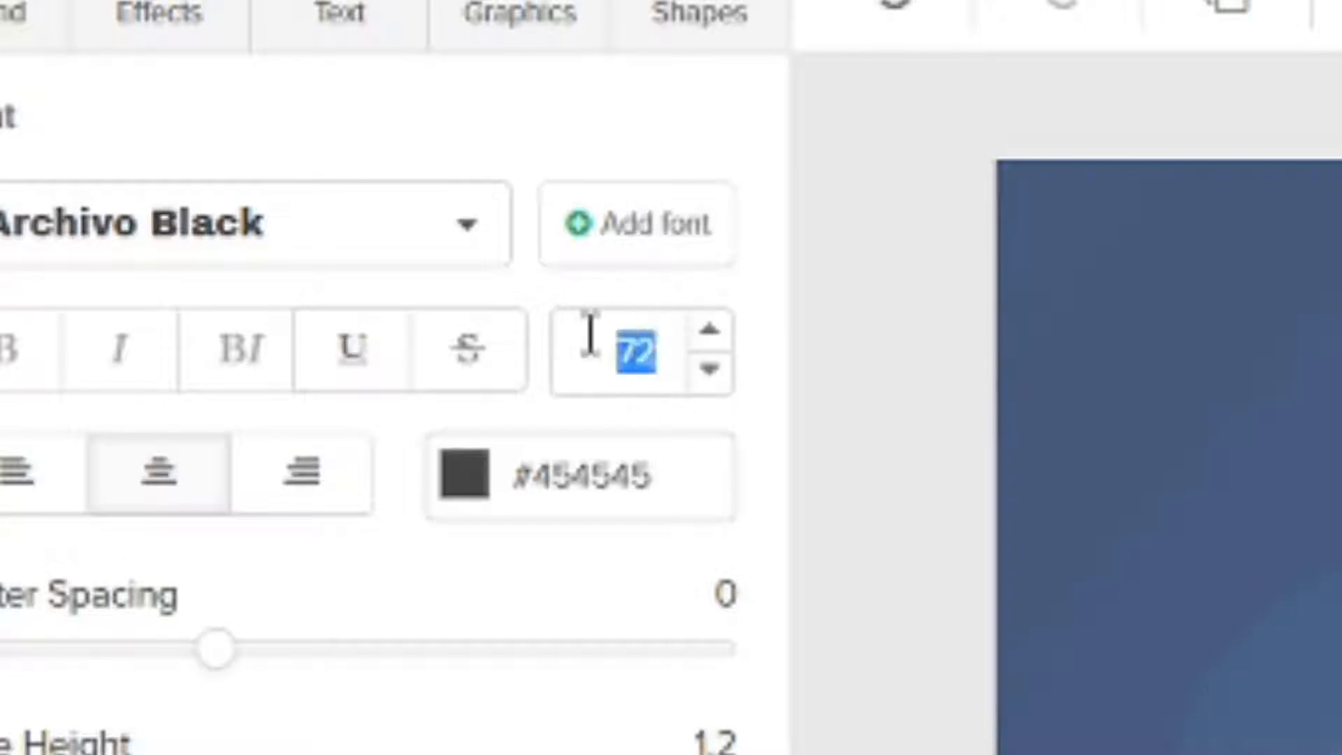
type("80")
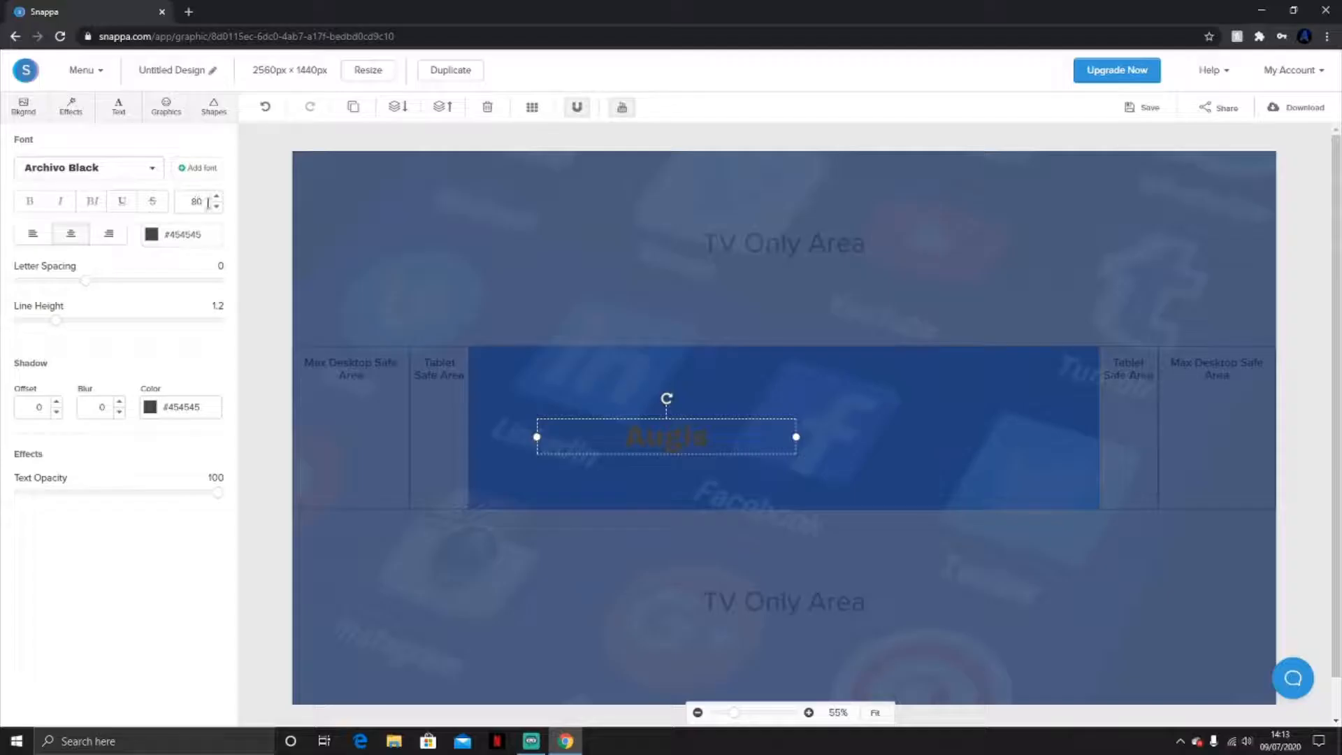
Step: Adjust the channel name heading's font size to 157
left_click(216, 197)
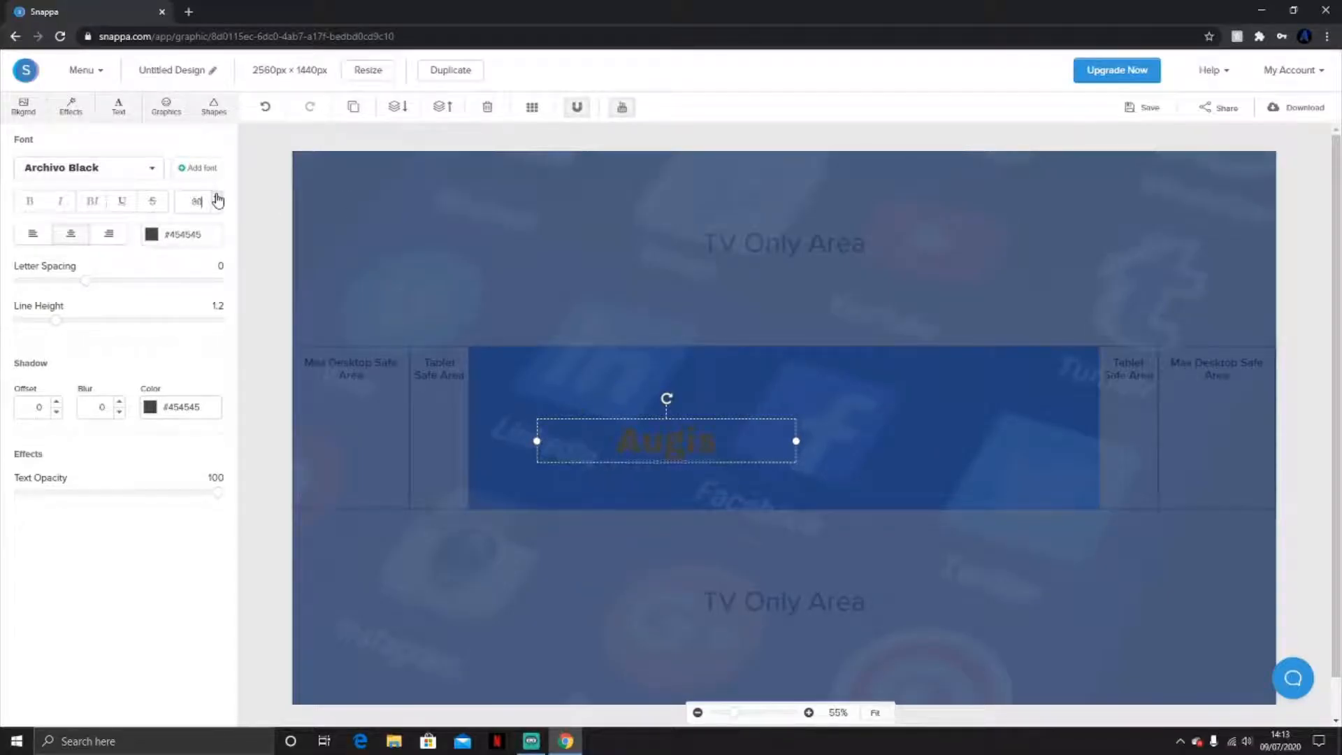
left_click(217, 197)
left_click(216, 206)
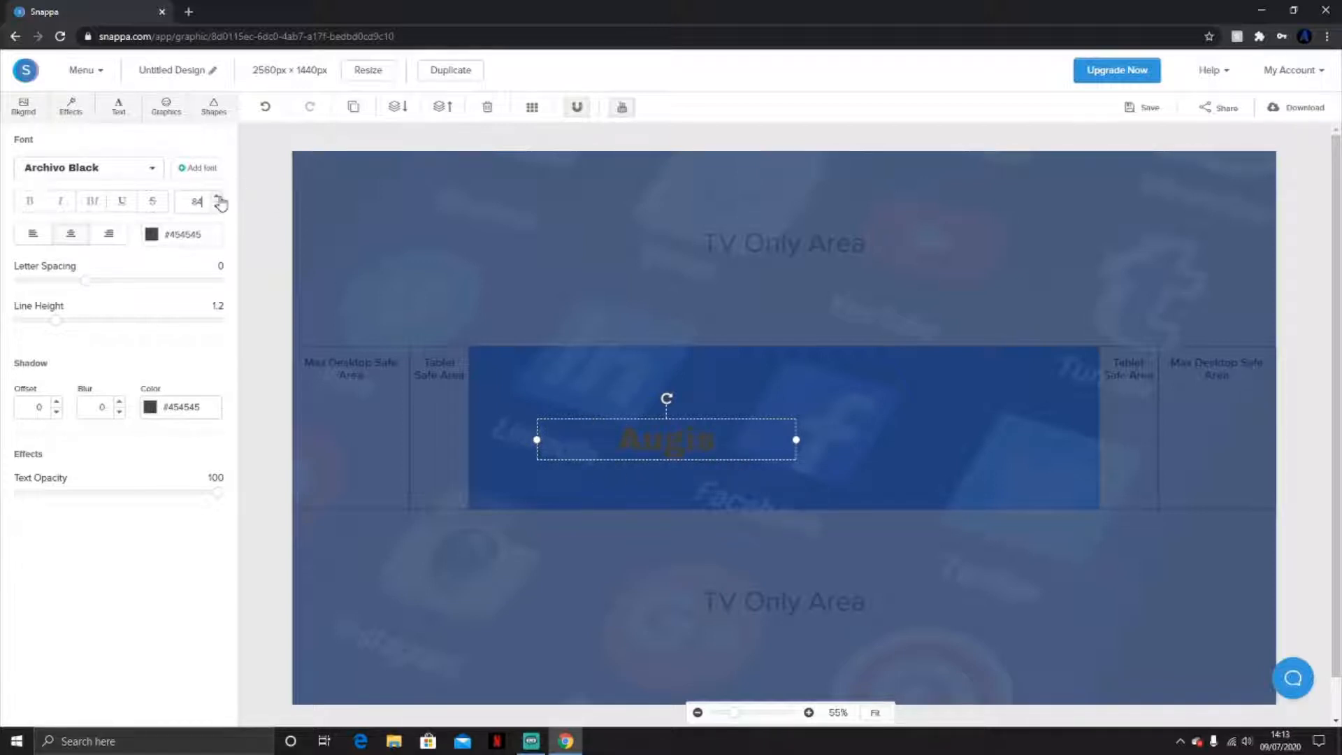
left_click(219, 197)
left_click(219, 198)
left_click(218, 198)
left_click(219, 198)
left_click(219, 198)
left_click(219, 198)
left_click(218, 197)
left_click(219, 198)
left_click(219, 198)
left_click(219, 198)
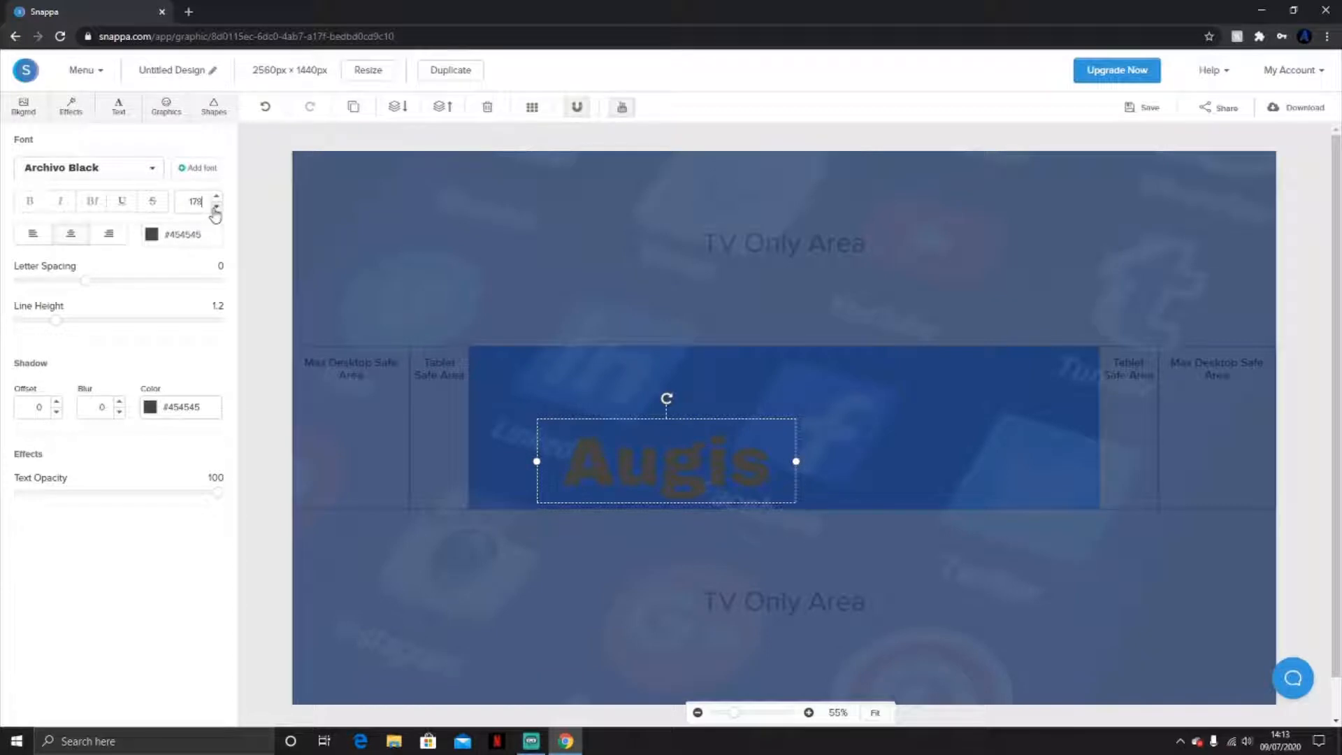
left_click(216, 207)
left_click(216, 208)
left_click(215, 207)
left_click(216, 207)
left_click(216, 207)
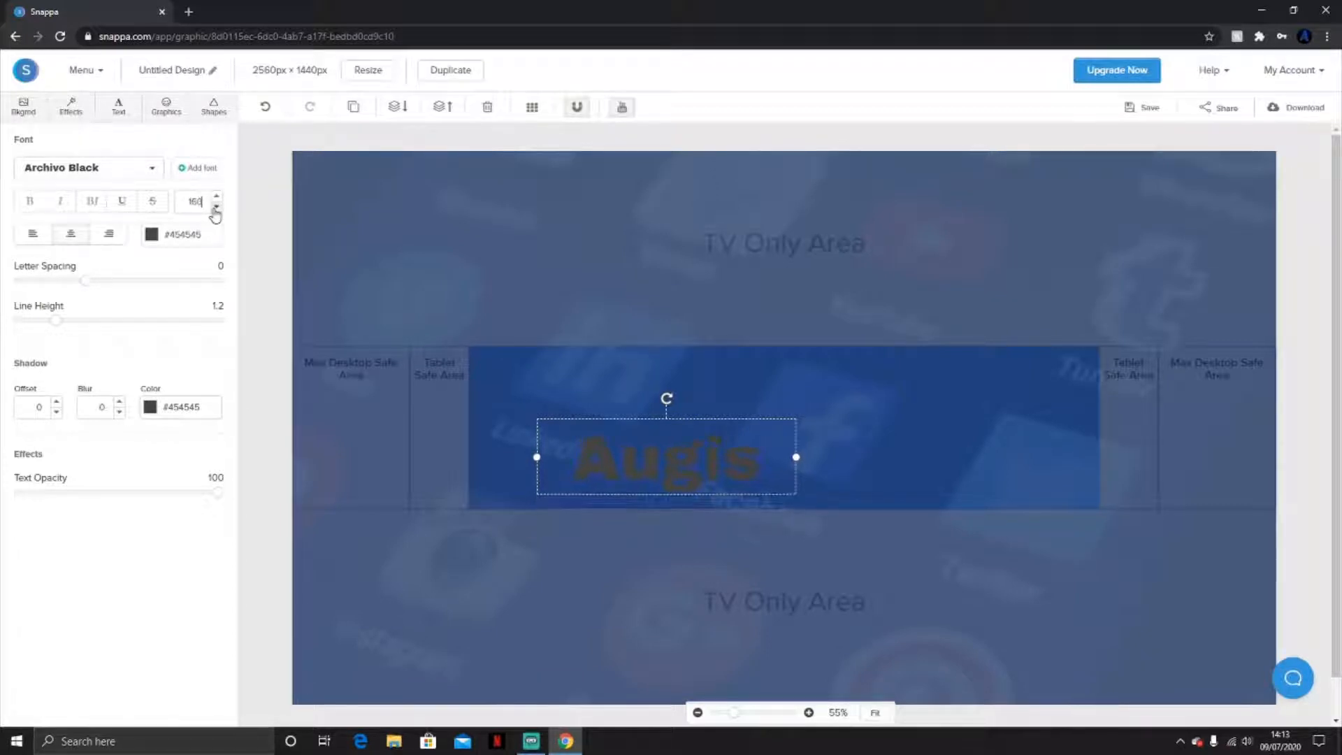
Step: Reposition the channel name heading on the left side of the central safe area and set its text colour to white
left_click_drag(662, 445, 649, 411)
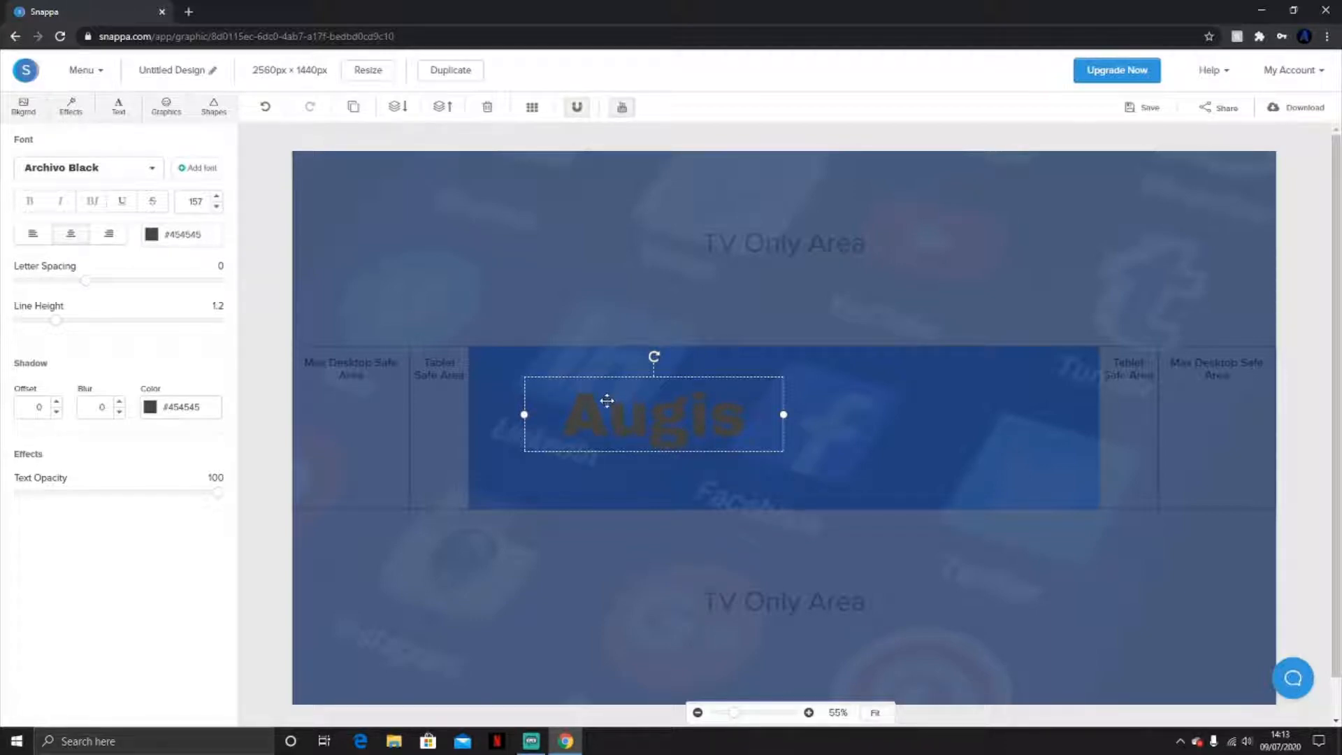
mouse_move(680, 405)
left_mouse_down()
mouse_move(654, 413)
mouse_move(663, 433)
mouse_move(667, 418)
left_mouse_up()
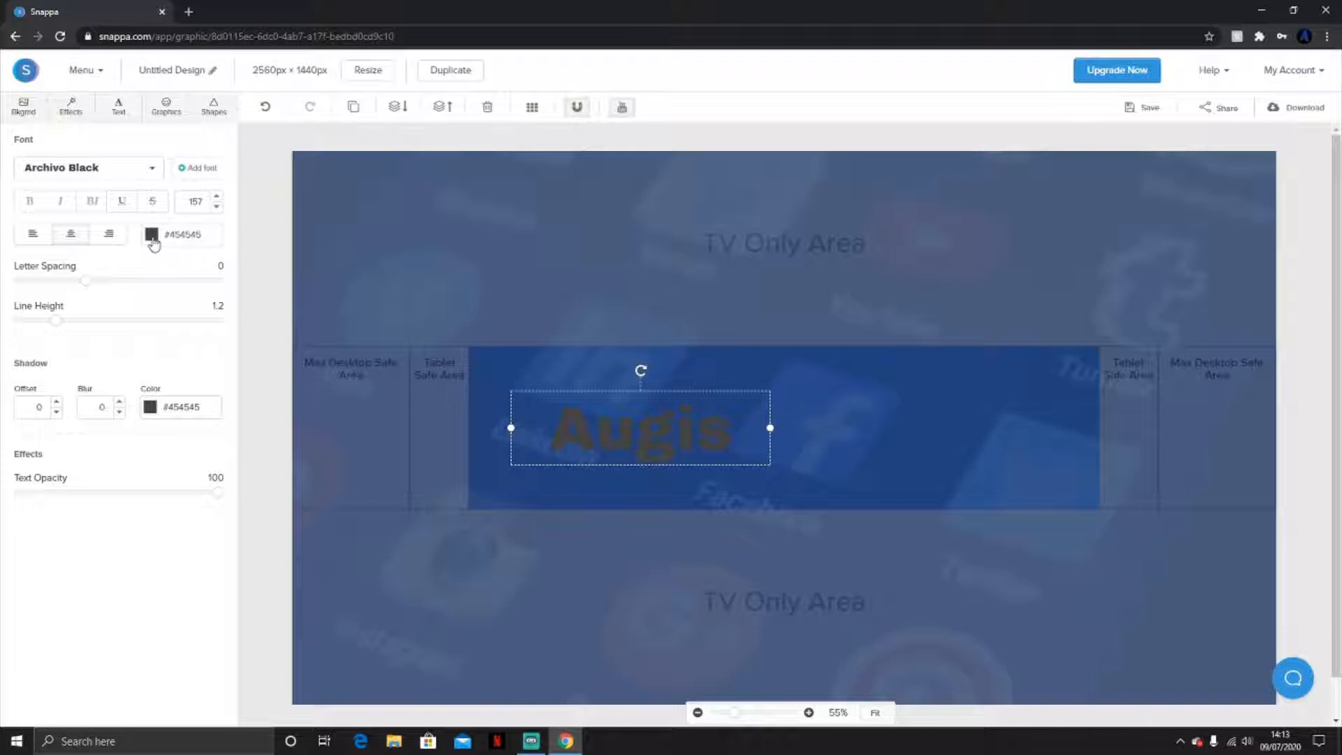
left_click(151, 235)
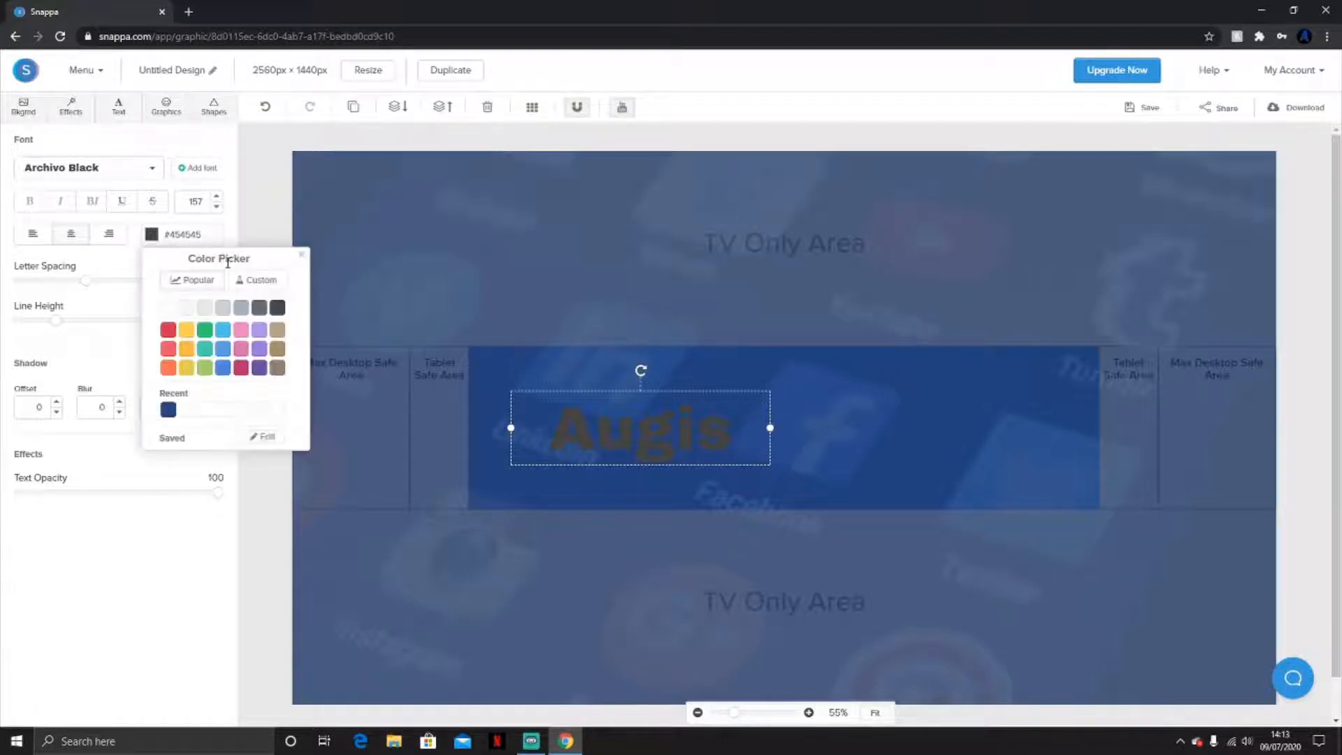
left_click(170, 309)
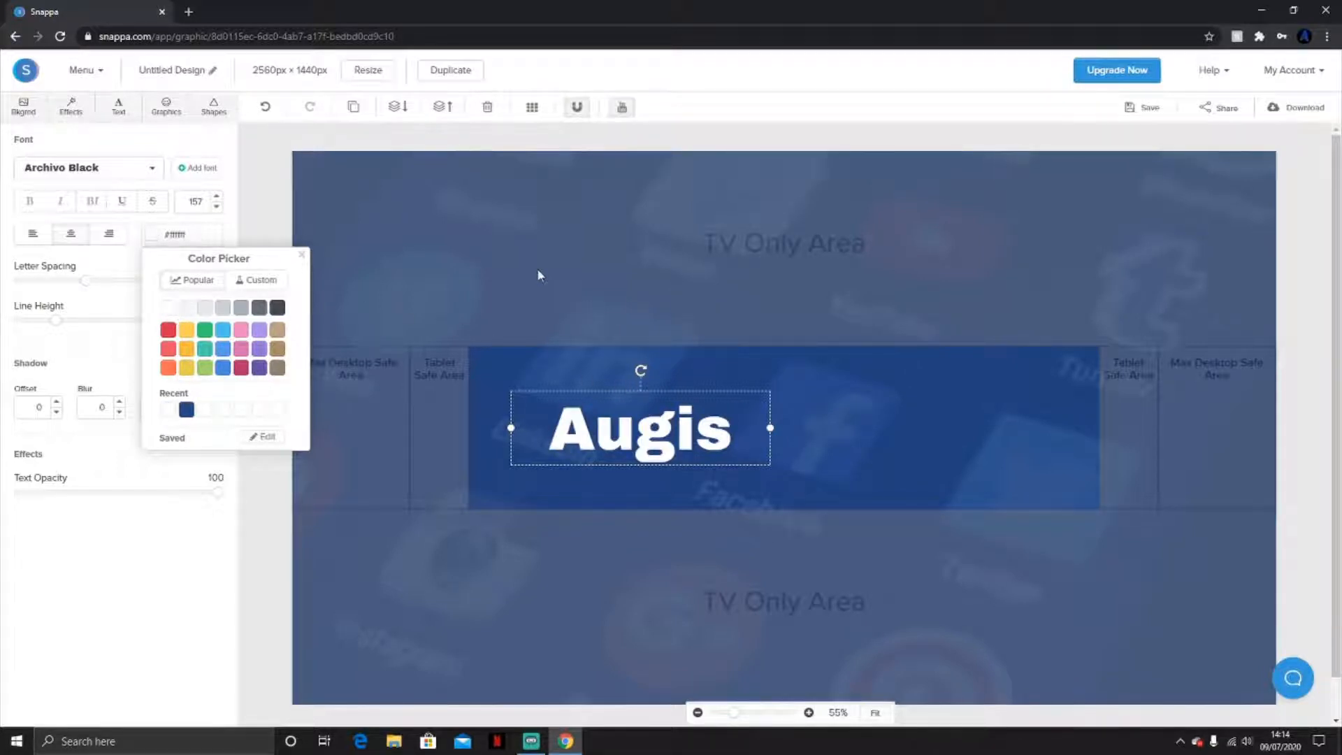
left_click(506, 266)
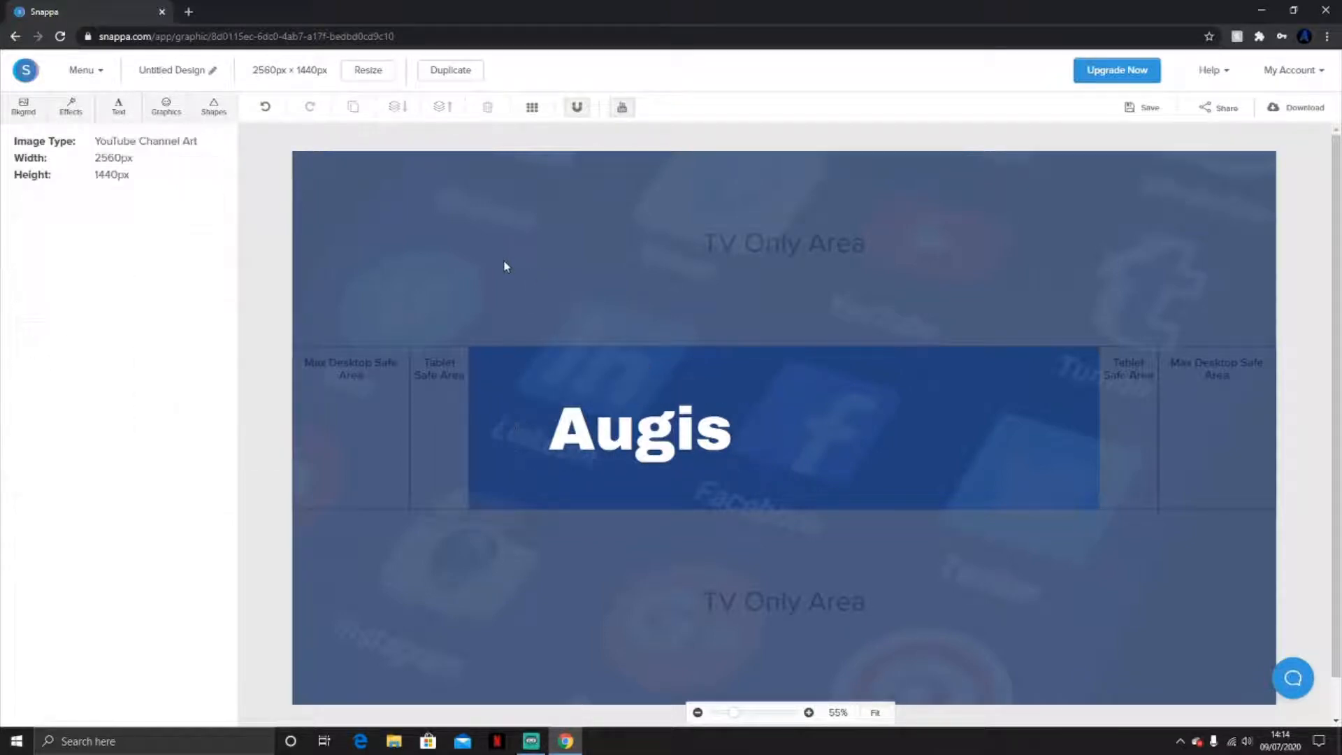
Step: Move the channel name heading to the upper right of the TV Only Area and add a filled square to the banner
left_click_drag(624, 450, 1091, 238)
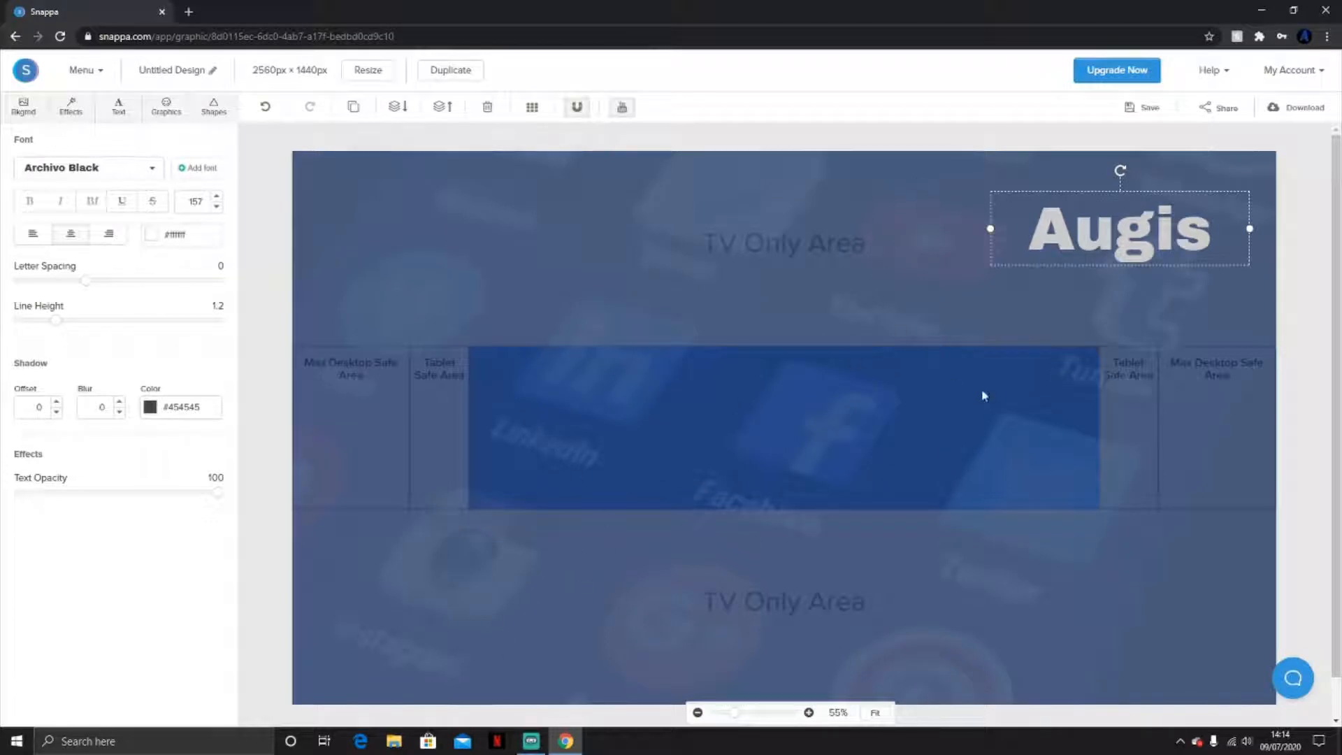
left_click_drag(1122, 234, 1071, 250)
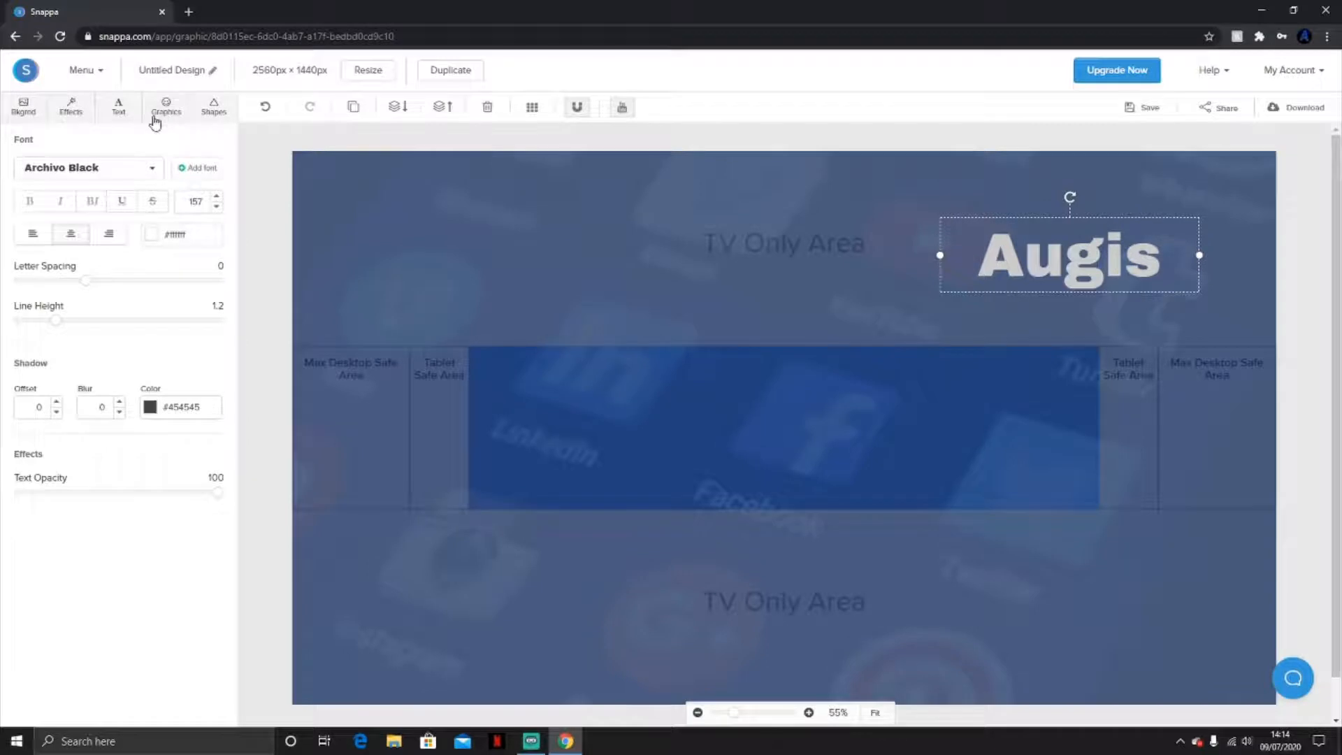
left_click(216, 112)
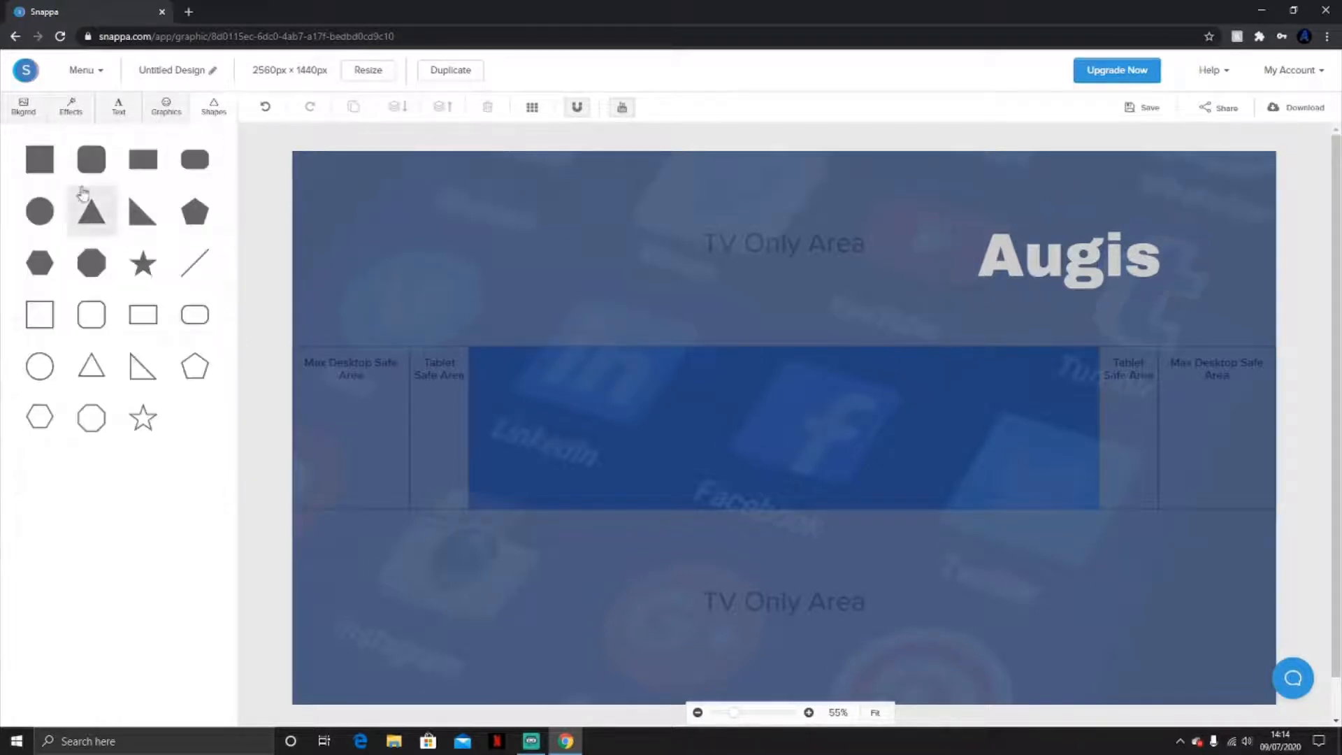
left_click(40, 161)
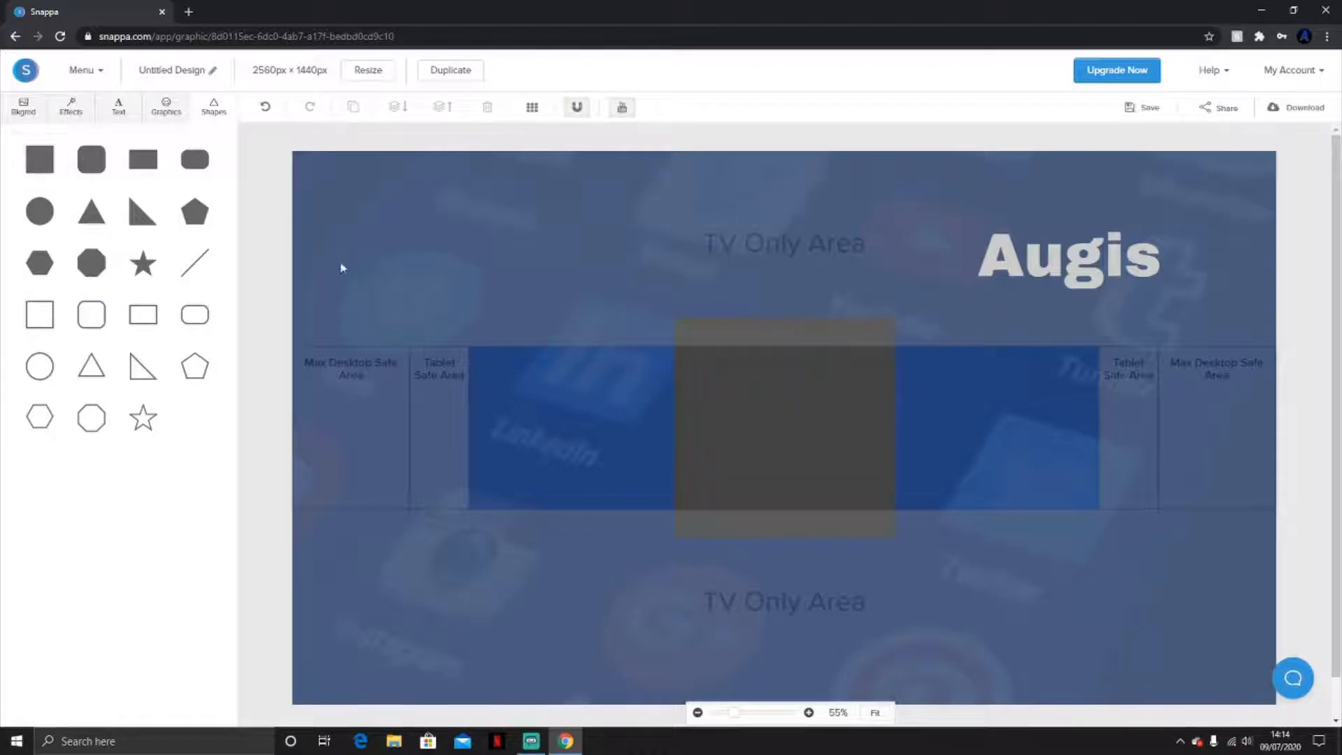
Step: Enlarge the grey square until it covers most of the banner and rotate it slightly clockwise
left_click_drag(784, 429, 775, 404)
left_click_drag(735, 420, 728, 408)
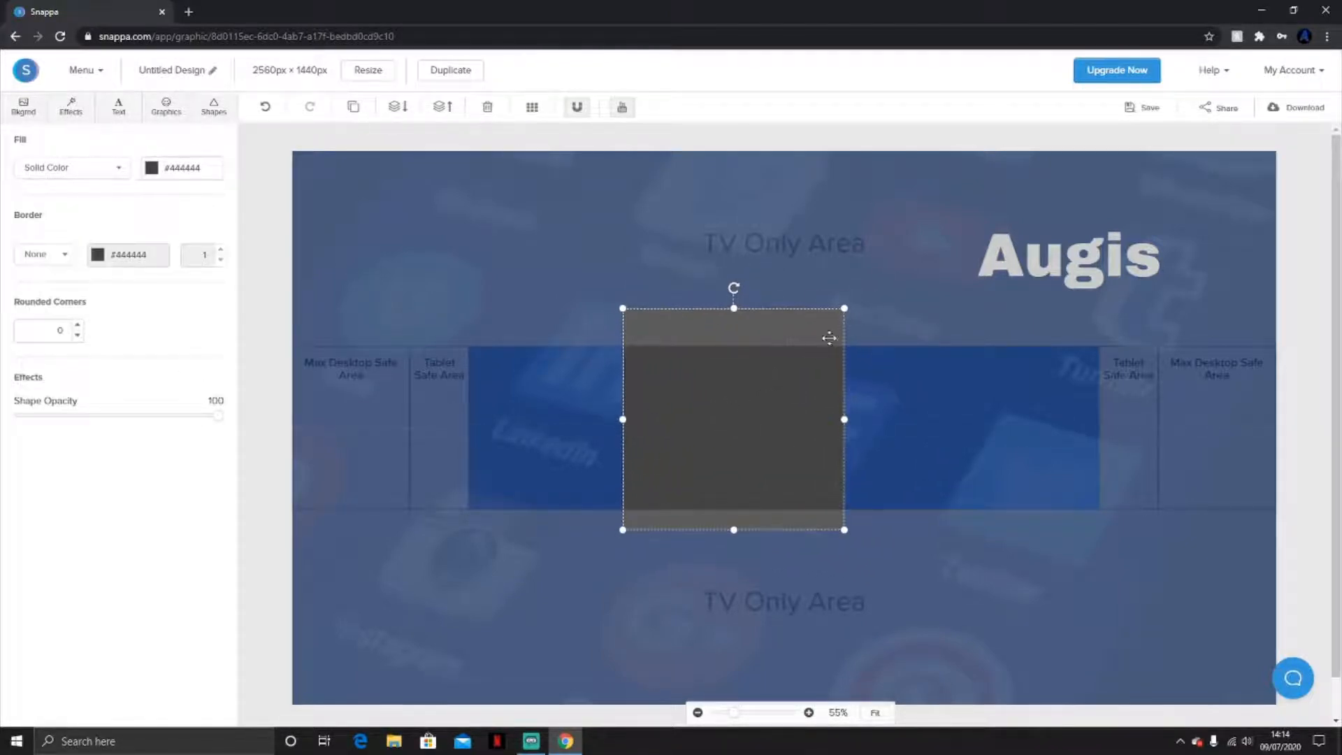
left_click_drag(844, 307, 795, 402)
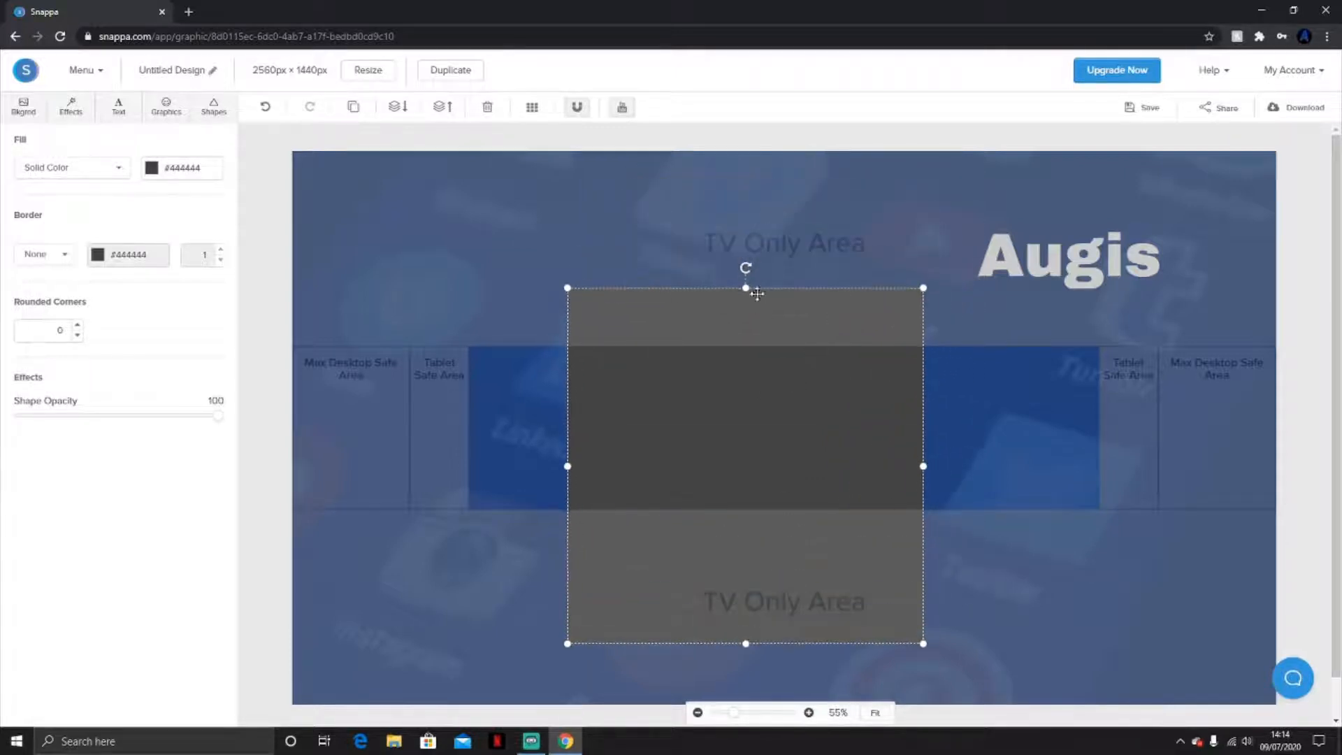
left_click_drag(747, 271, 785, 240)
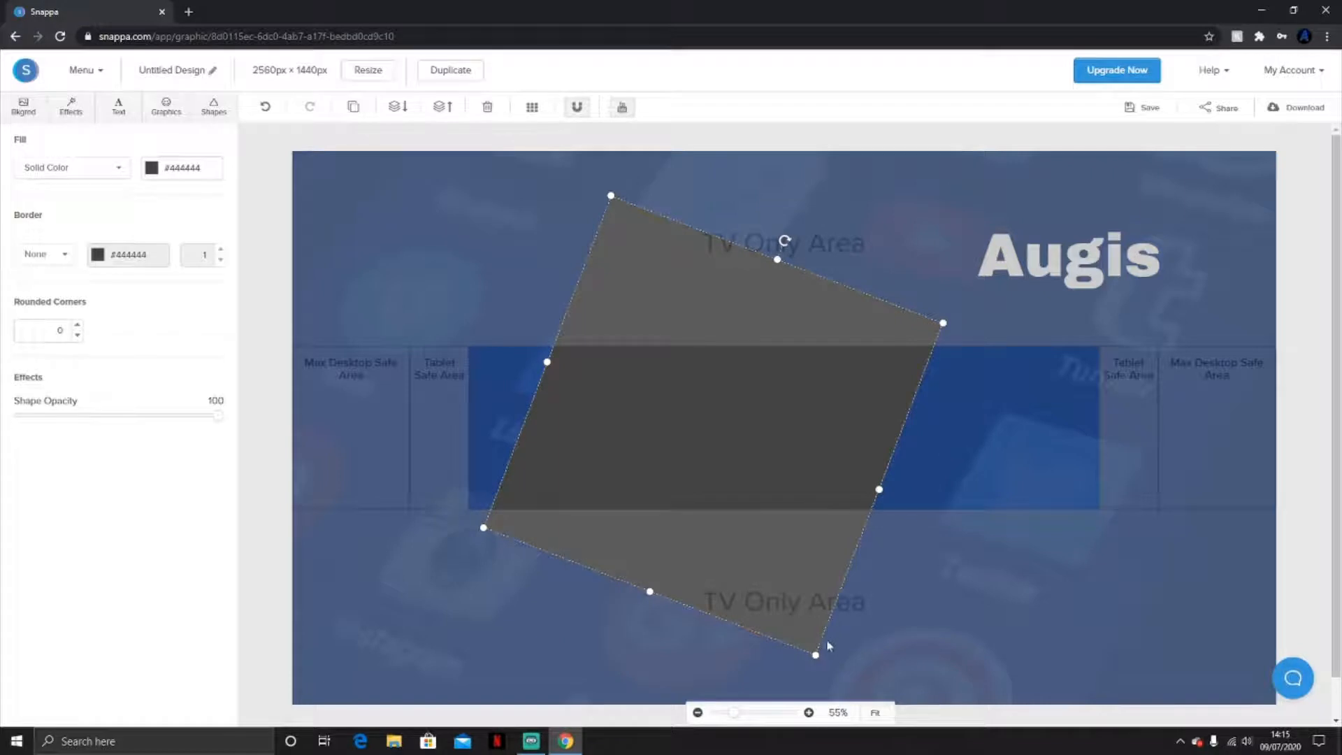
left_click_drag(815, 654, 1082, 747)
left_click_drag(887, 410, 736, 335)
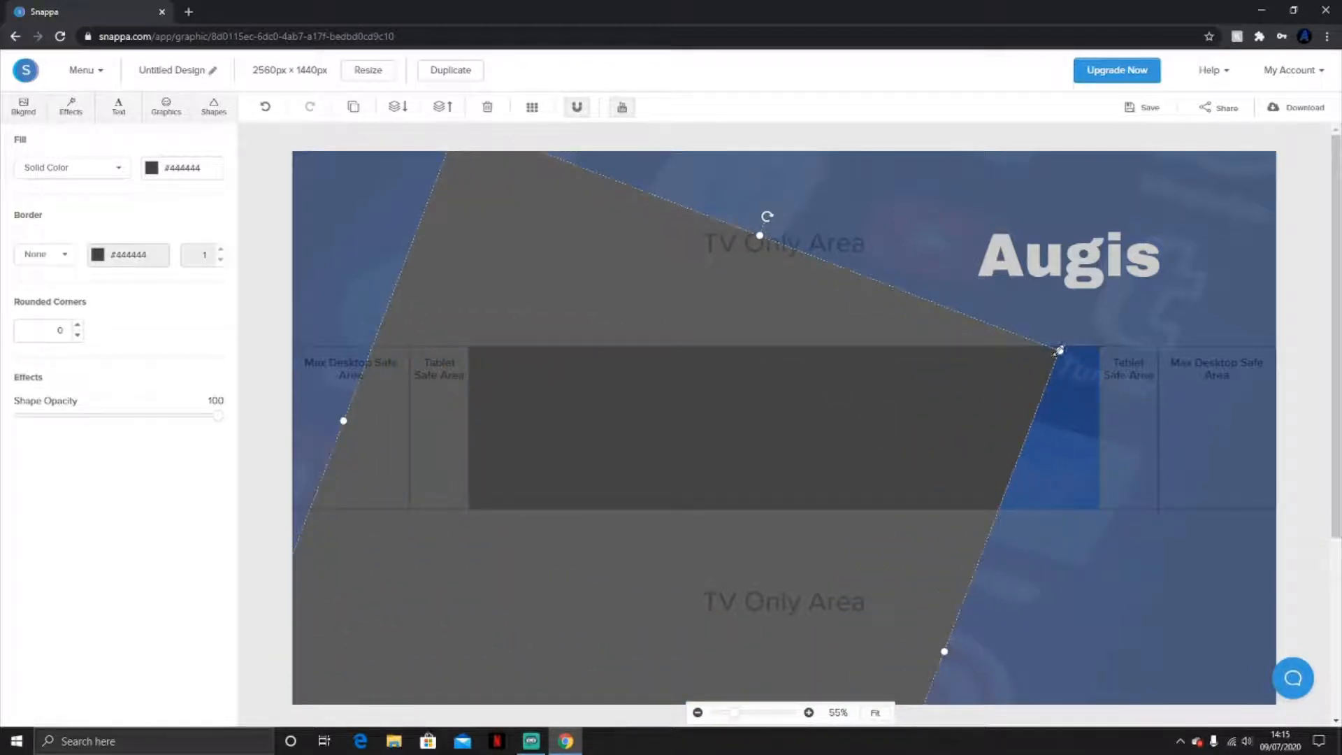
Step: Rotate the grey square further clockwise and enlarge it so its edge cuts diagonally across the banner, covering the lower-left half
left_click_drag(1057, 351, 1140, 312)
left_click_drag(779, 246, 779, 276)
left_click_drag(822, 198, 673, 470)
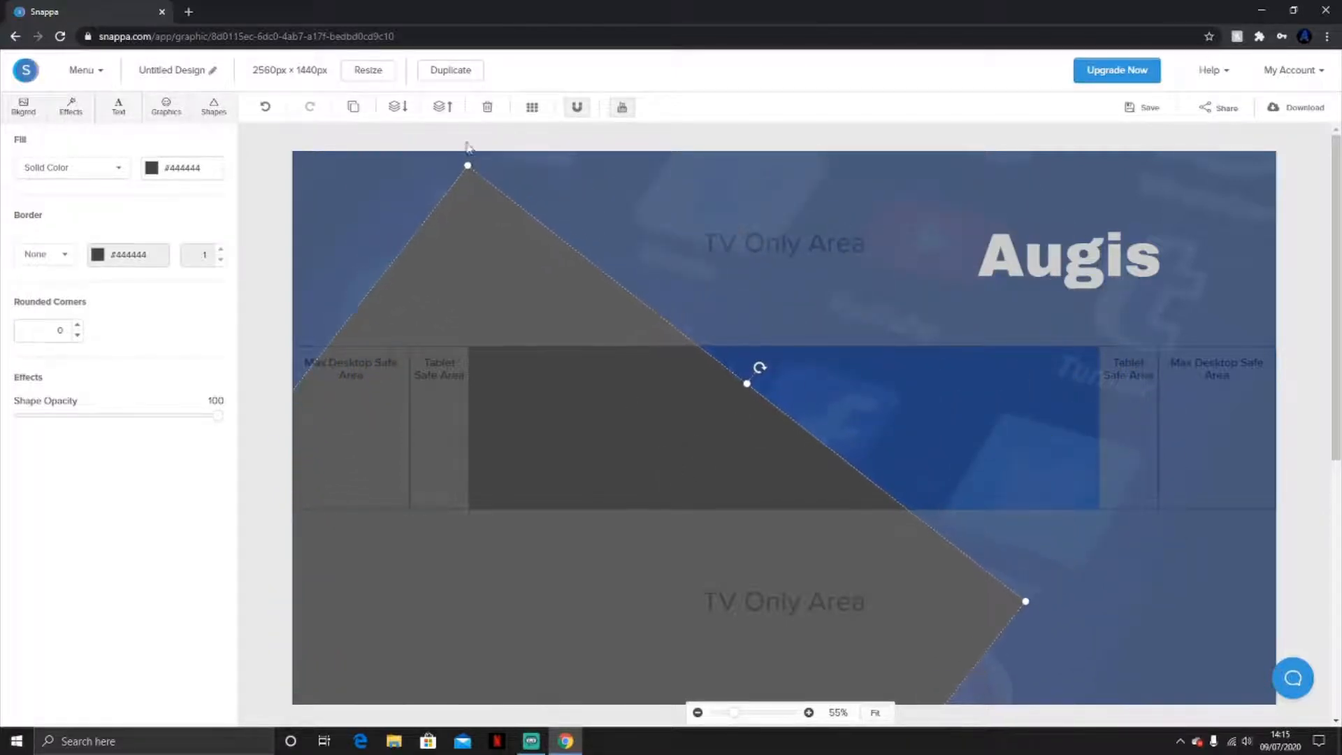
left_click_drag(933, 532, 1114, 299)
left_click_drag(818, 422, 624, 545)
left_click_drag(1236, 681, 1299, 670)
left_click_drag(533, 407, 303, 456)
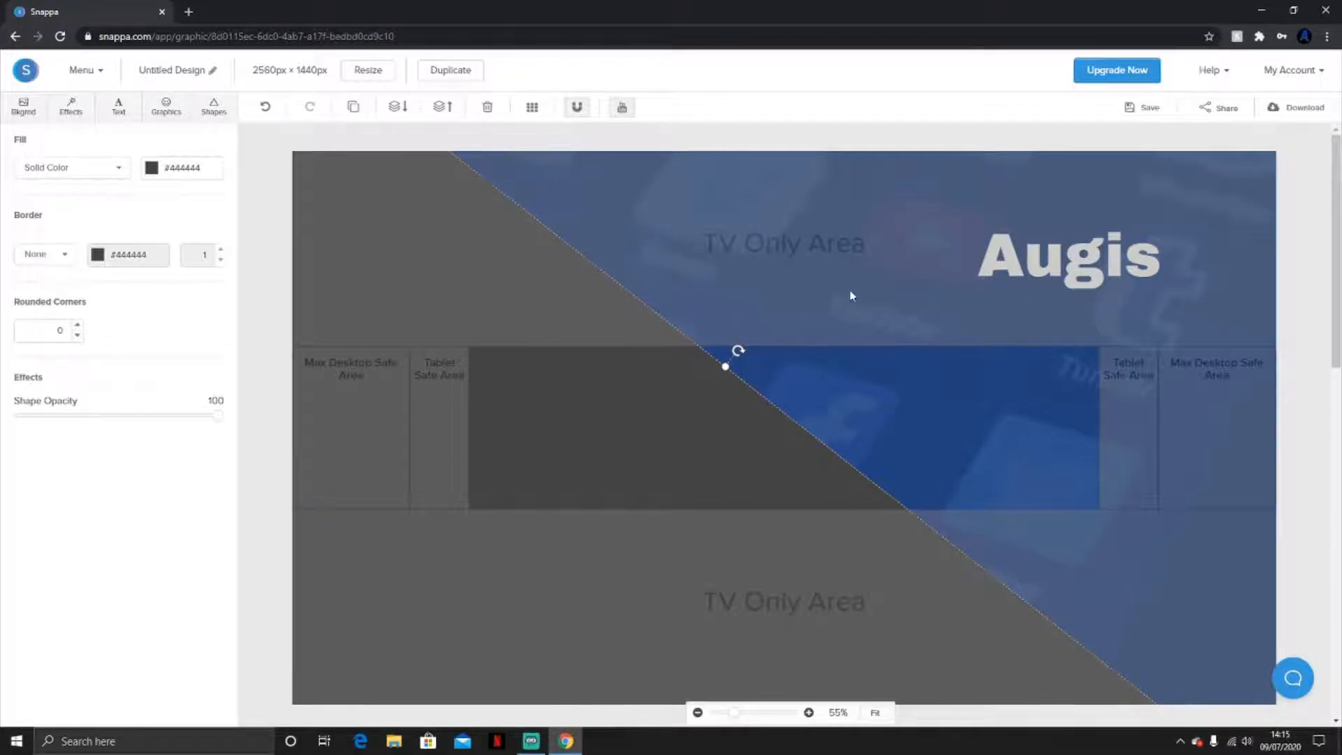
Step: Nudge the rotated grey shape slightly to the left and keep its opacity at 100
left_click_drag(685, 422, 661, 422)
left_click(699, 219)
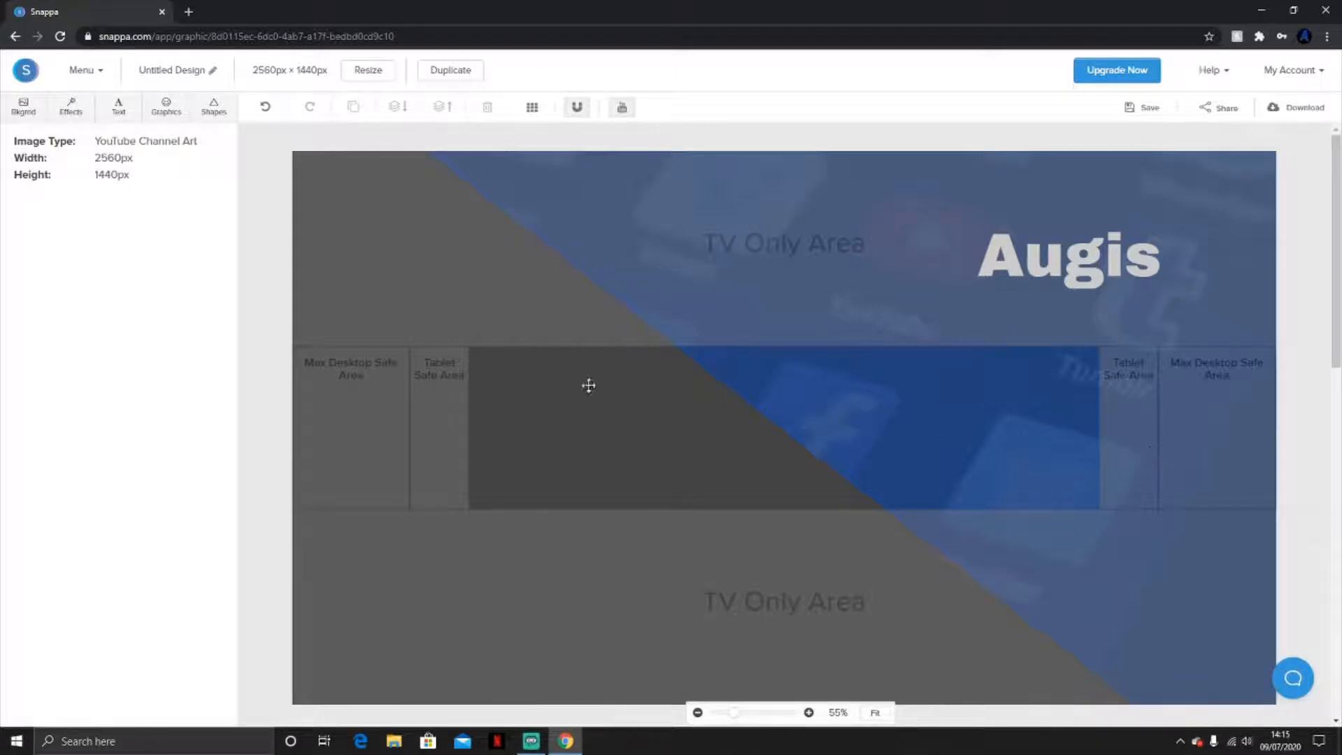
left_click(380, 283)
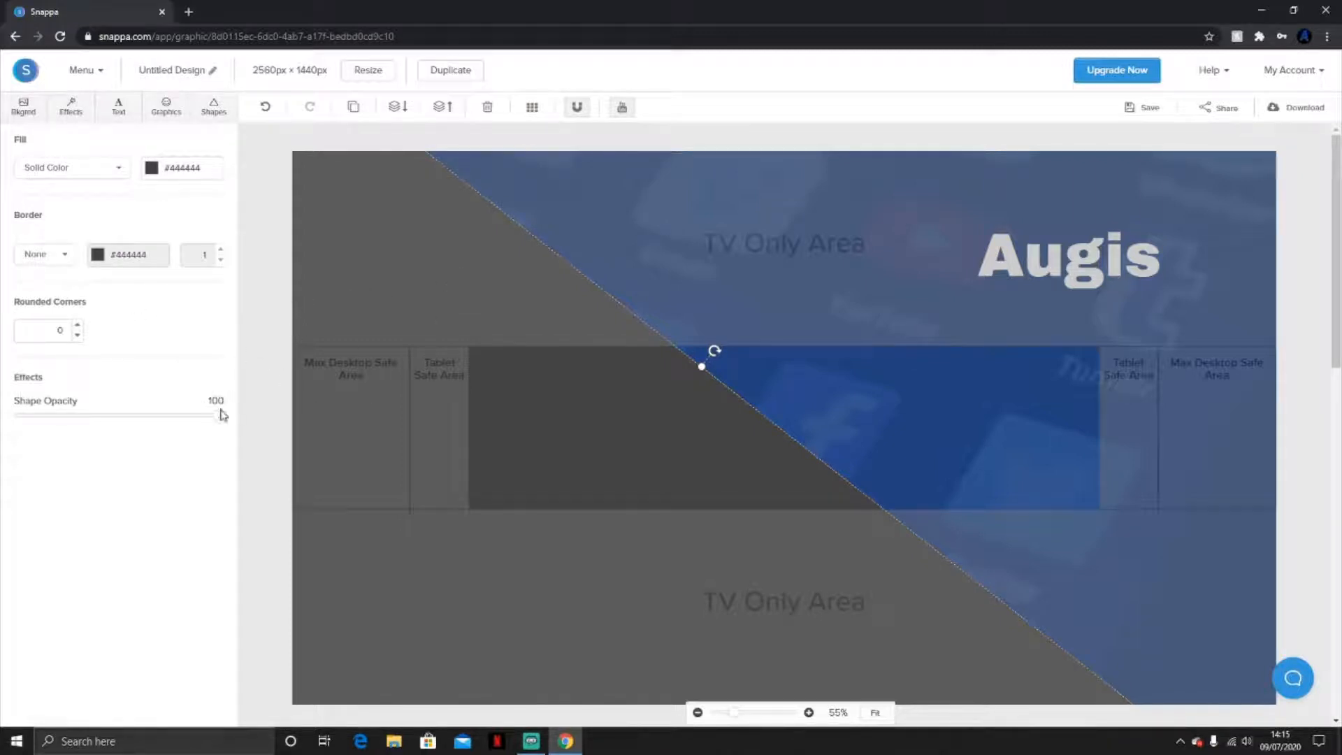
left_click_drag(218, 420, 245, 405)
left_click(707, 292)
mouse_move(534, 382)
left_mouse_down()
mouse_move(551, 374)
mouse_move(523, 378)
left_mouse_up()
Step: Move the channel name heading onto the grey shape in the left half of the central safe area
left_click(952, 306)
left_click_drag(1071, 279, 988, 294)
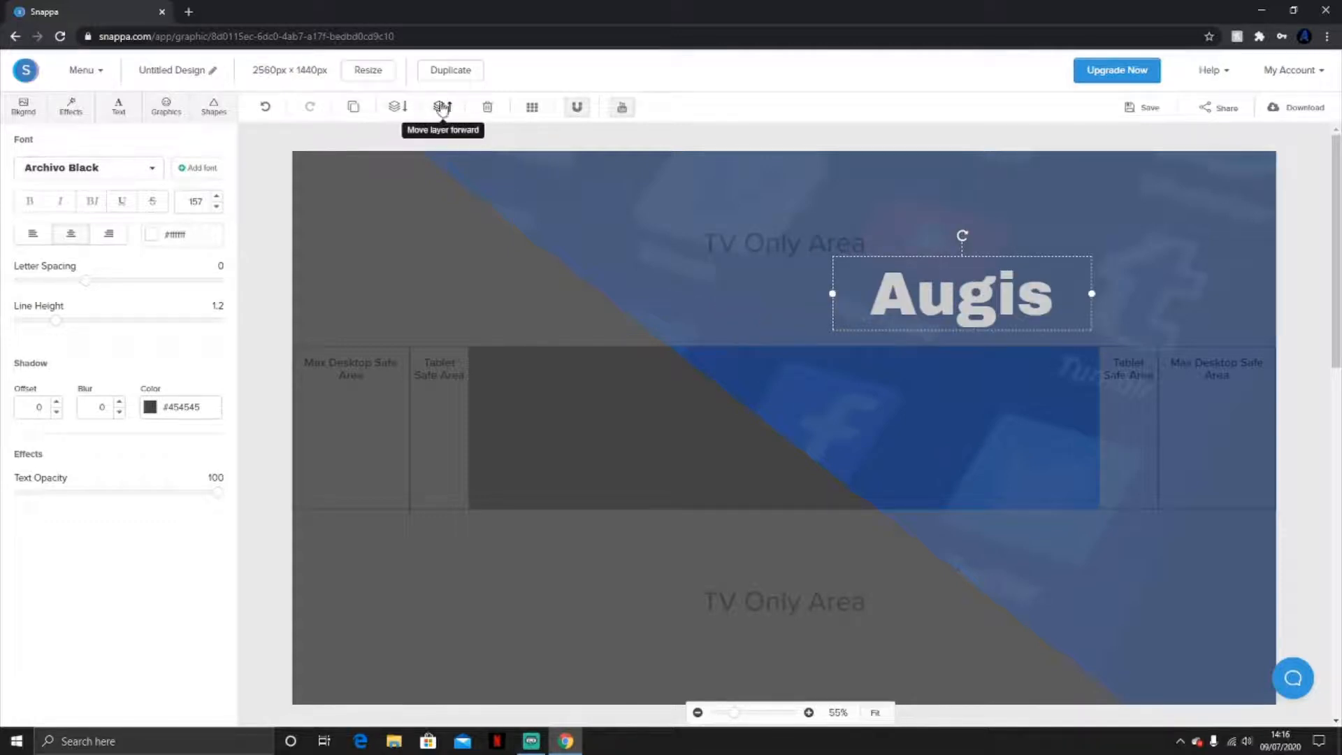
left_click_drag(919, 286, 562, 422)
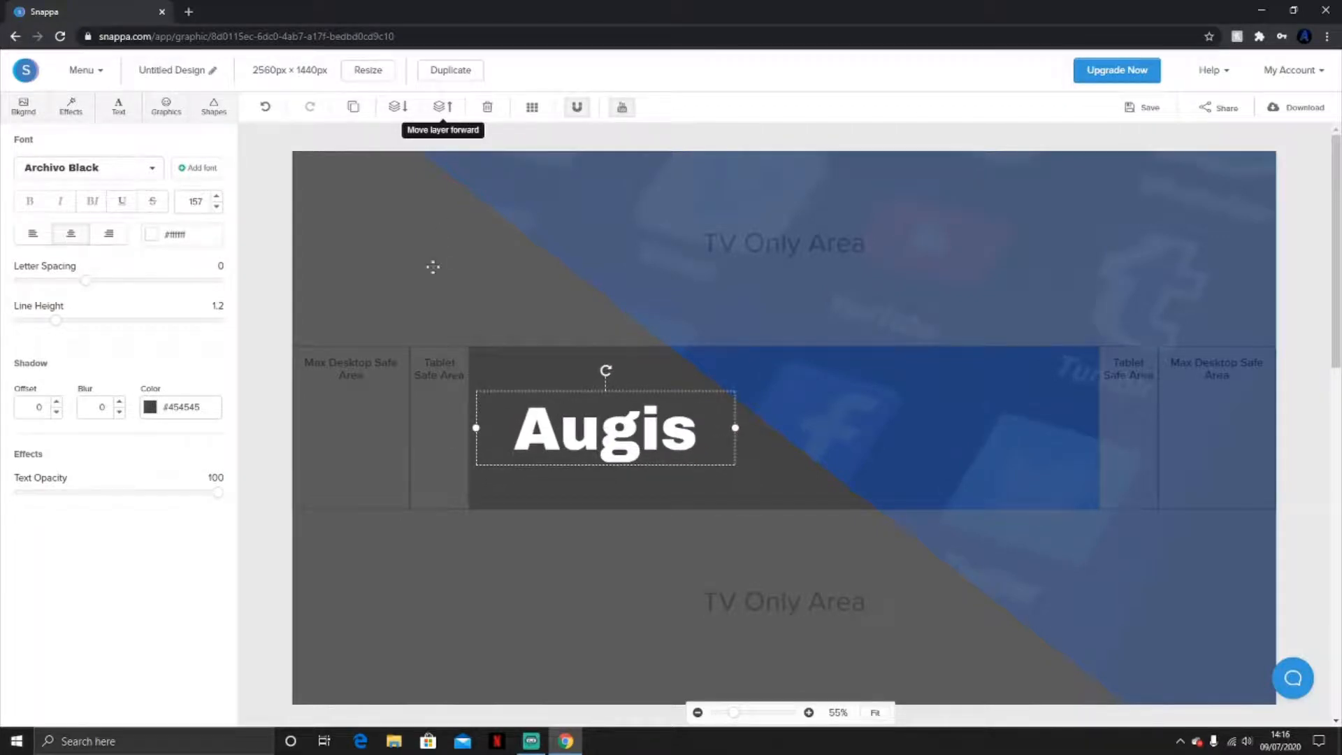
double_click(575, 460)
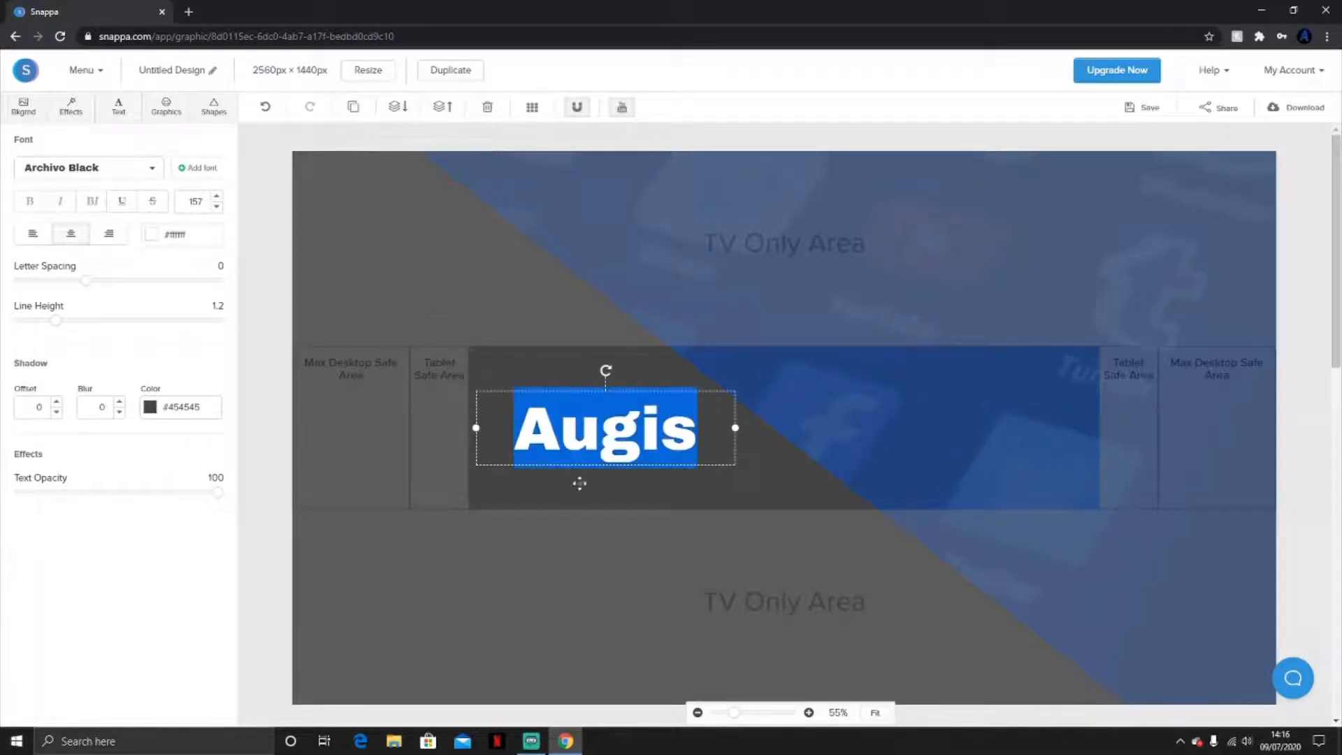
left_click(558, 299)
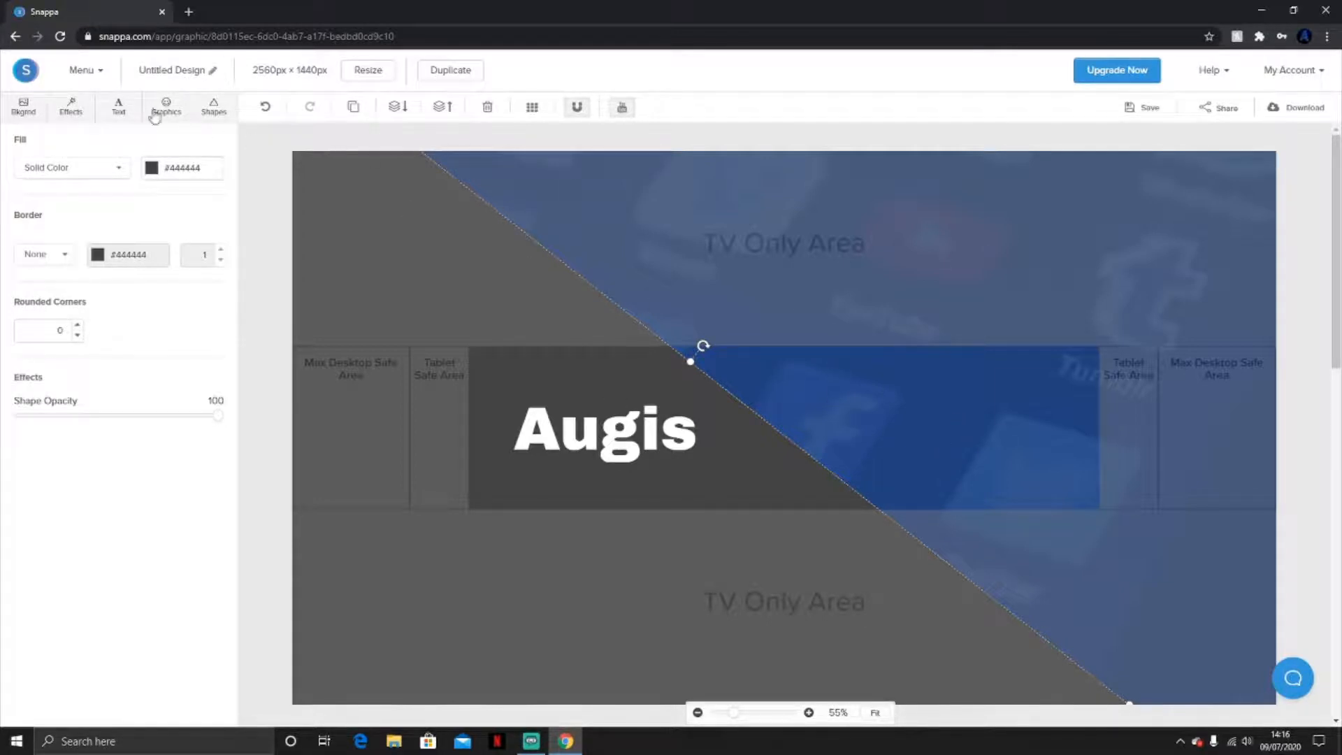
Step: Add a heading in the right half of the central safe area and replace its text with the Instagram username
left_click(121, 106)
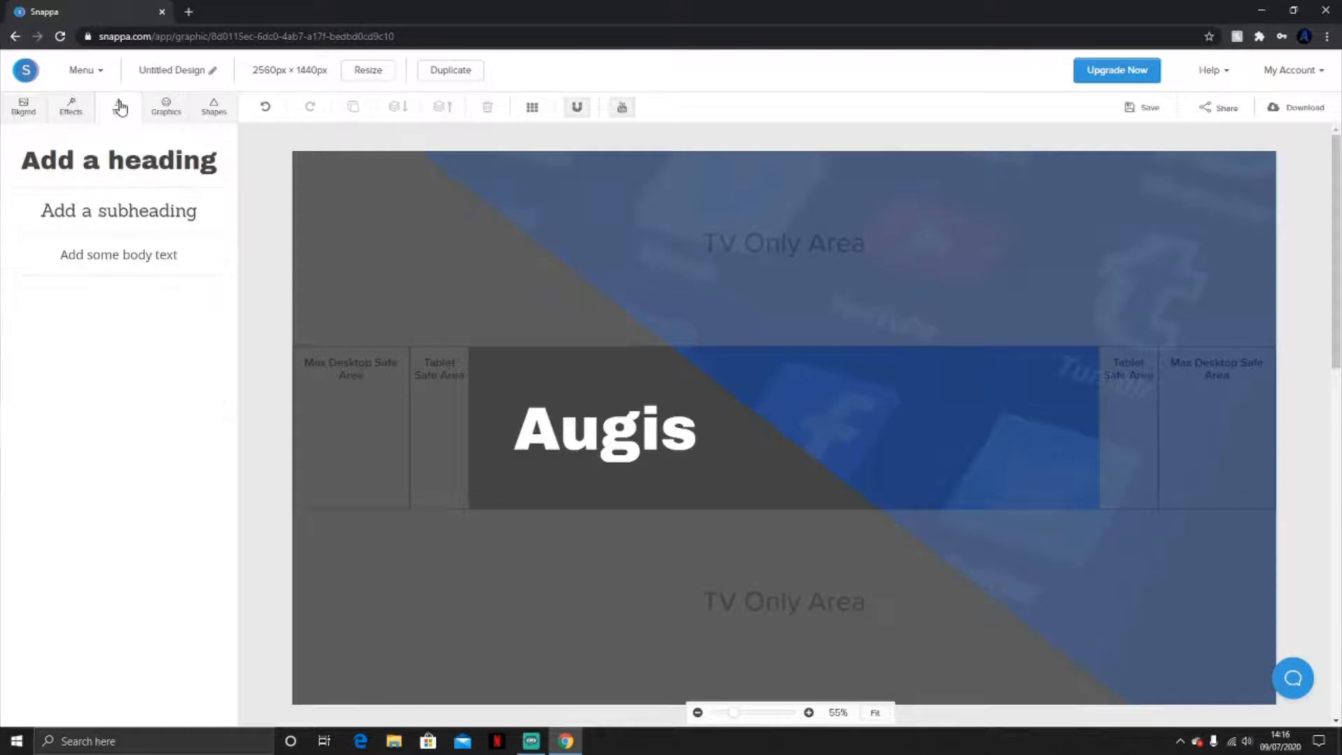
left_click(175, 170)
left_click_drag(844, 433, 1021, 425)
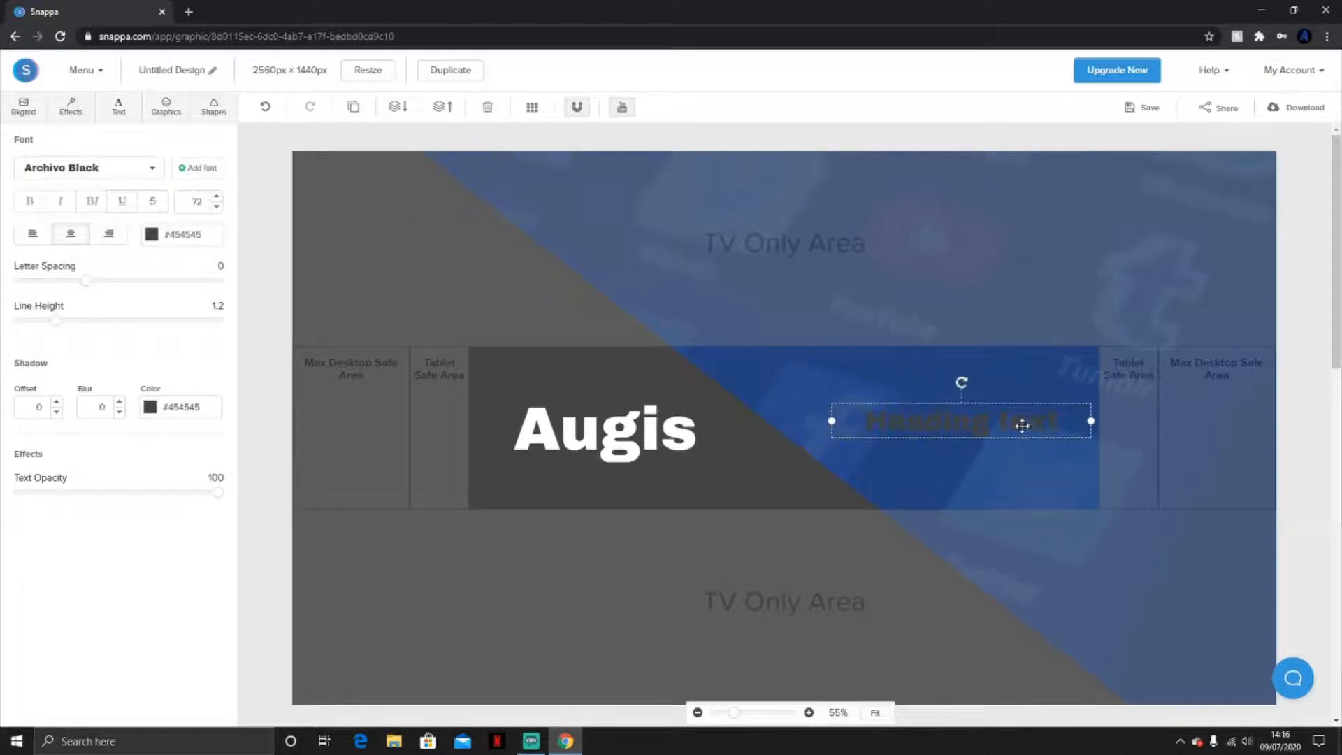
double_click(1024, 429)
key("BackSpace")
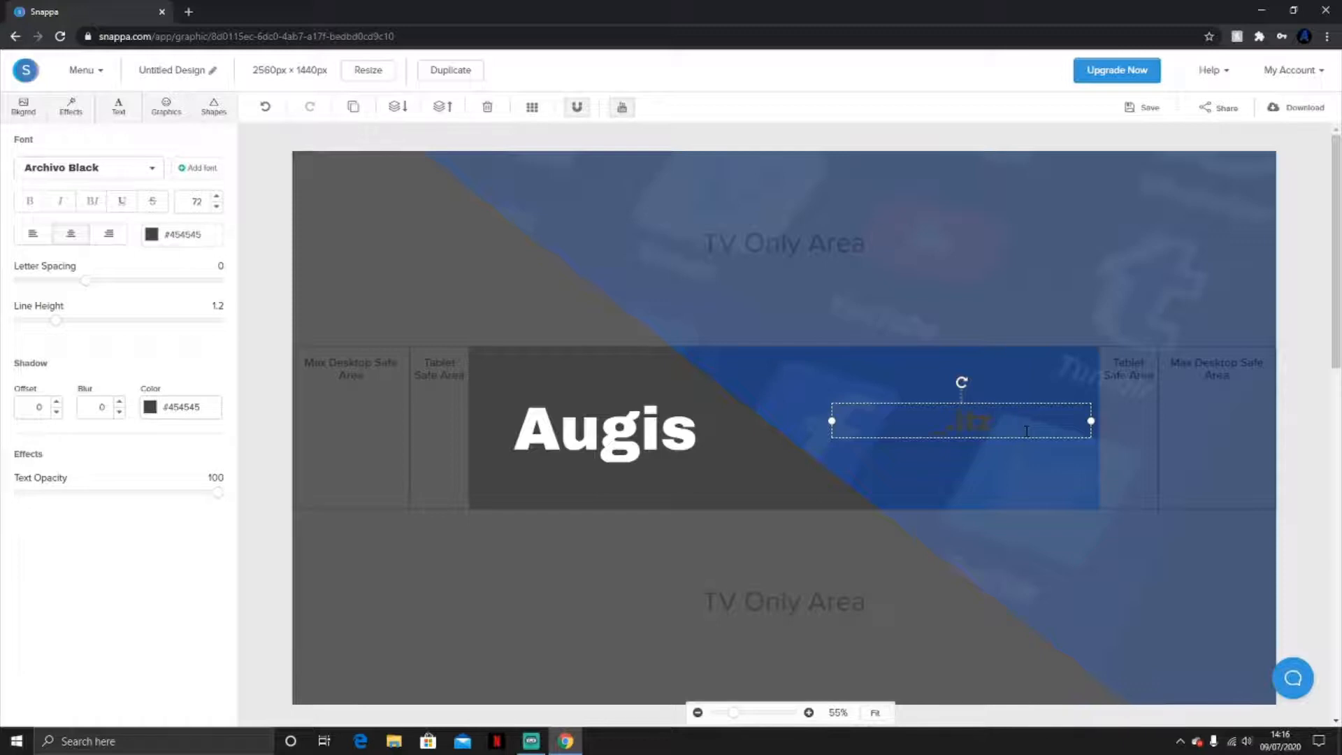
type("ITZ_august")
Step: Set the Instagram username's text colour to white and reduce its font size to 51
left_click(181, 236)
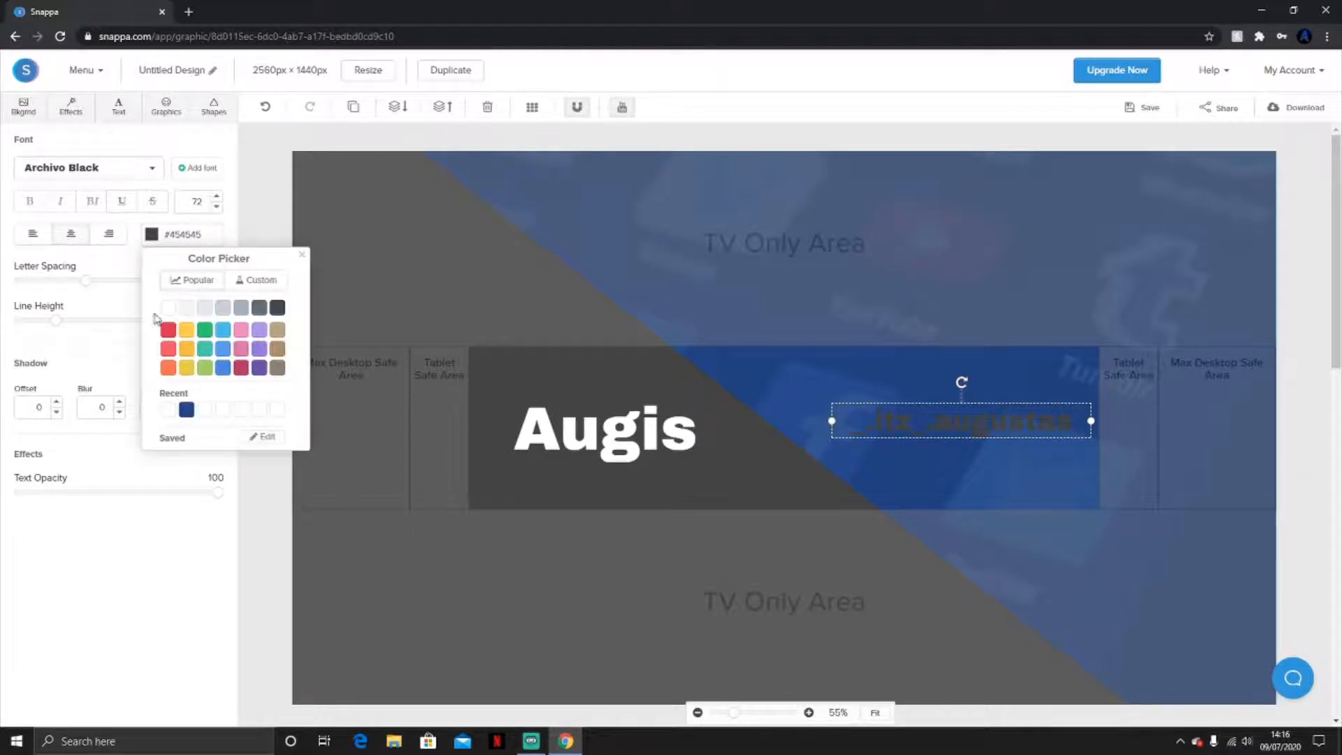
left_click(168, 308)
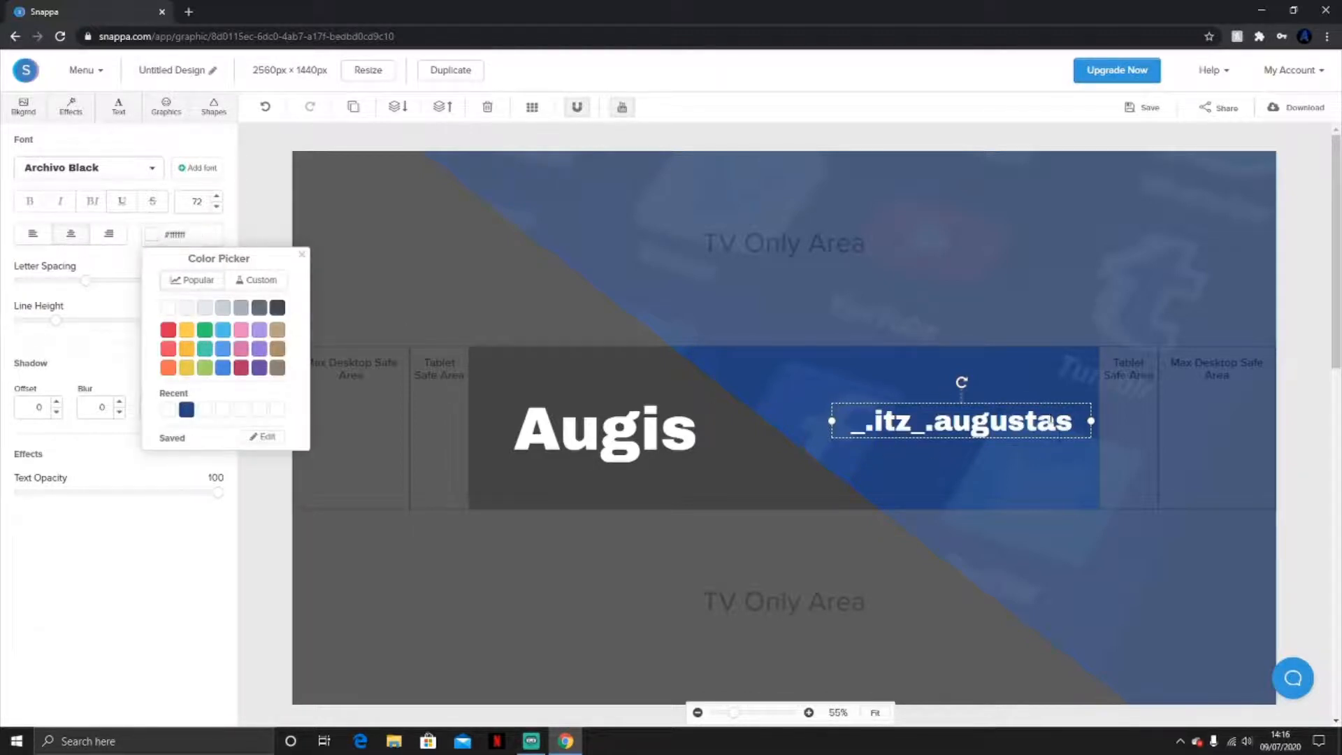
left_click(218, 207)
left_click(217, 207)
left_click(217, 207)
left_click(216, 207)
left_click(217, 206)
left_click(217, 207)
left_click(216, 207)
left_click(216, 207)
left_click(217, 207)
left_click(216, 207)
left_click(217, 207)
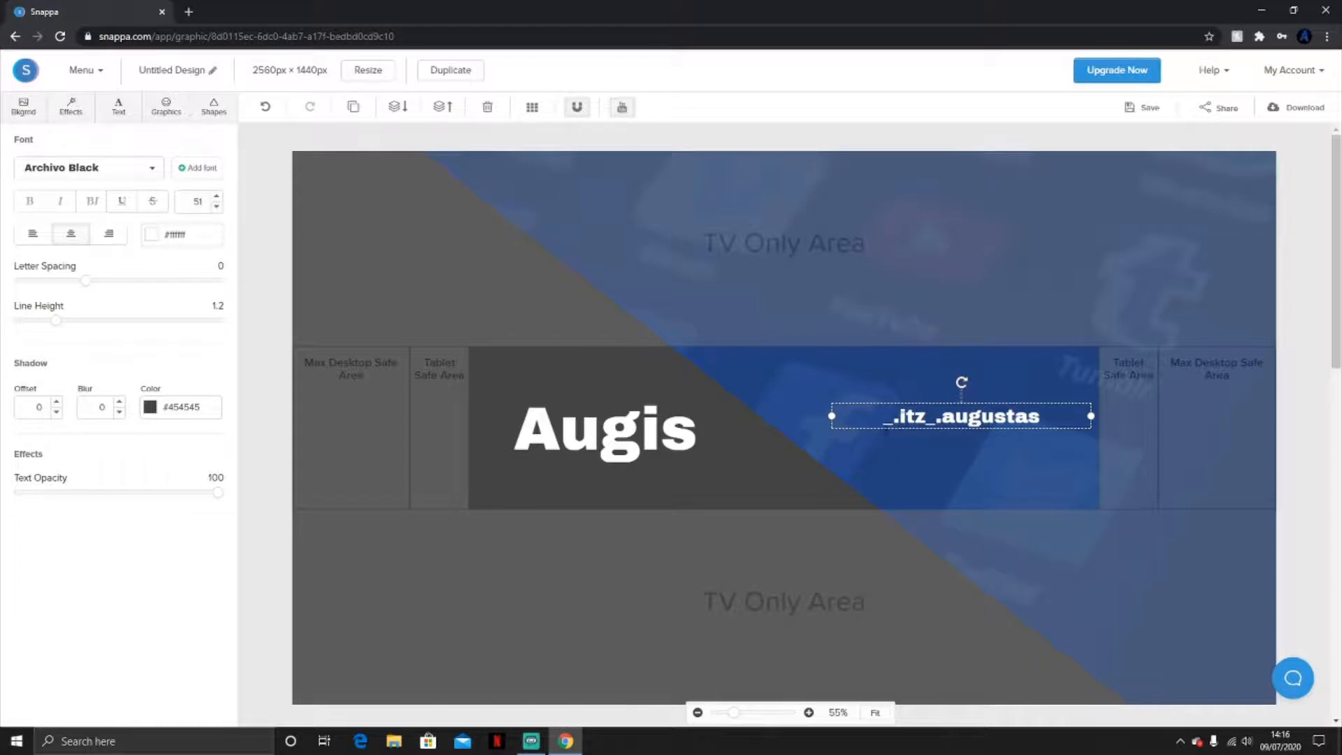
left_click(1009, 402)
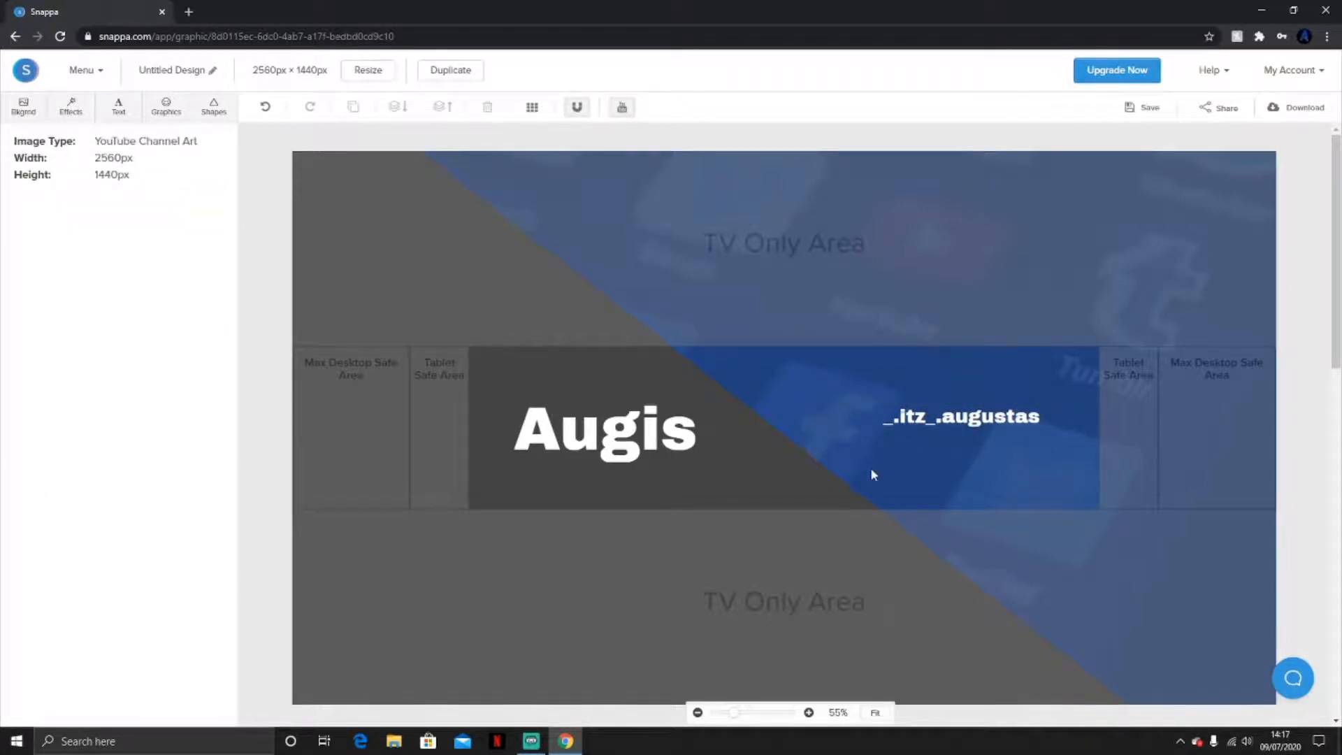
Step: Search the icons for "instagram" and add the solid black rounded-square Instagram icon to the banner
left_click(166, 107)
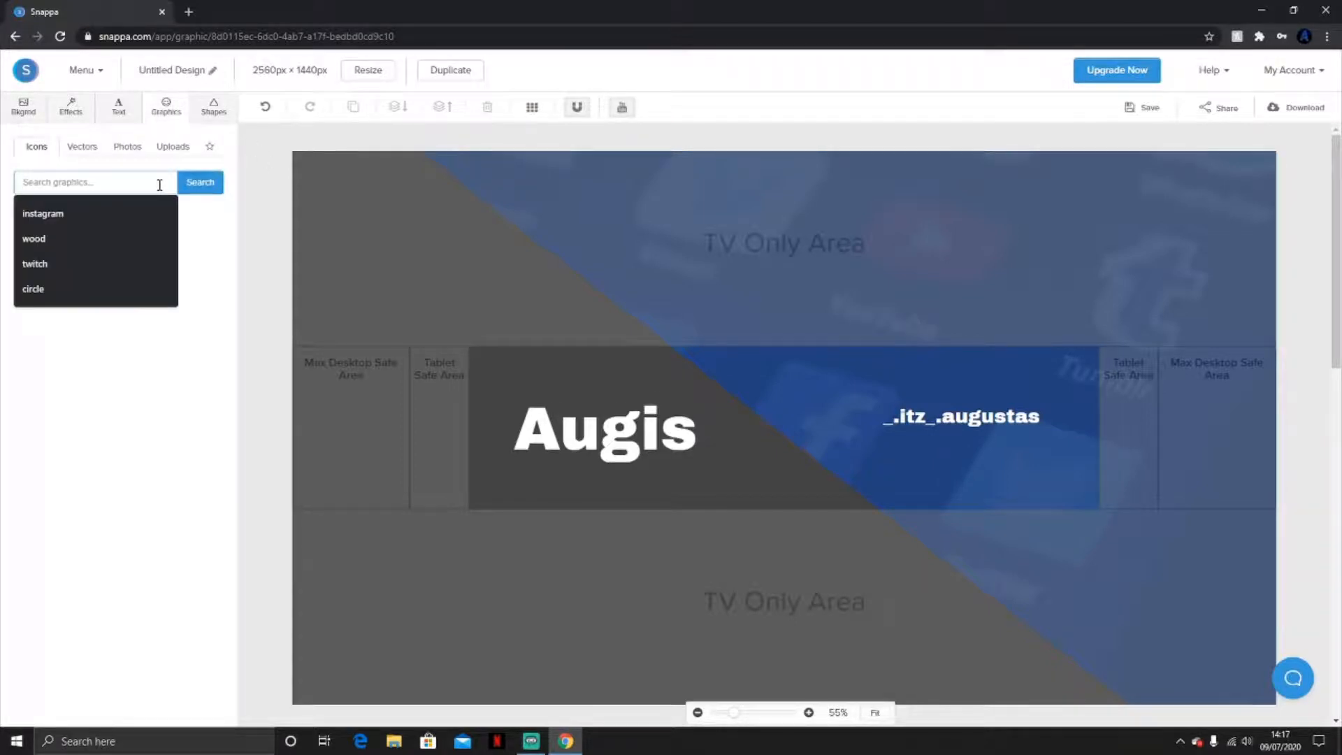
left_click(123, 212)
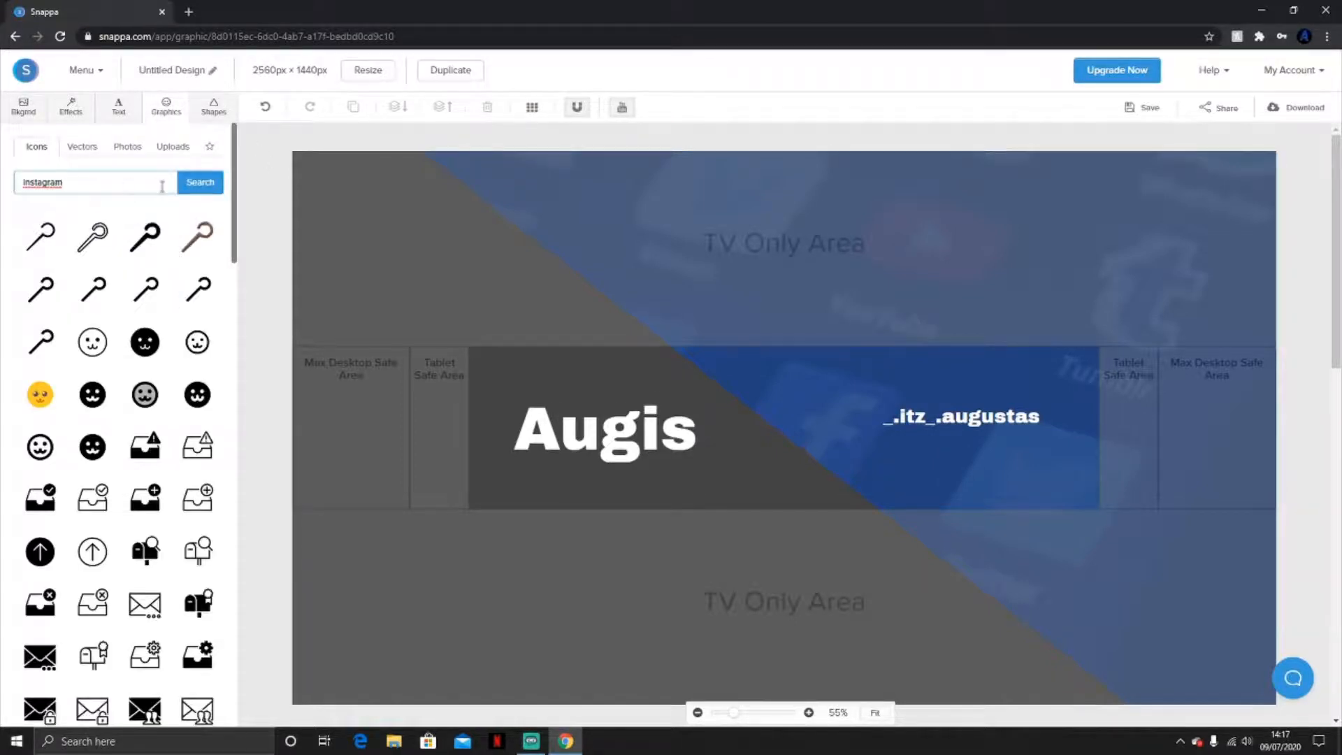
left_click(199, 184)
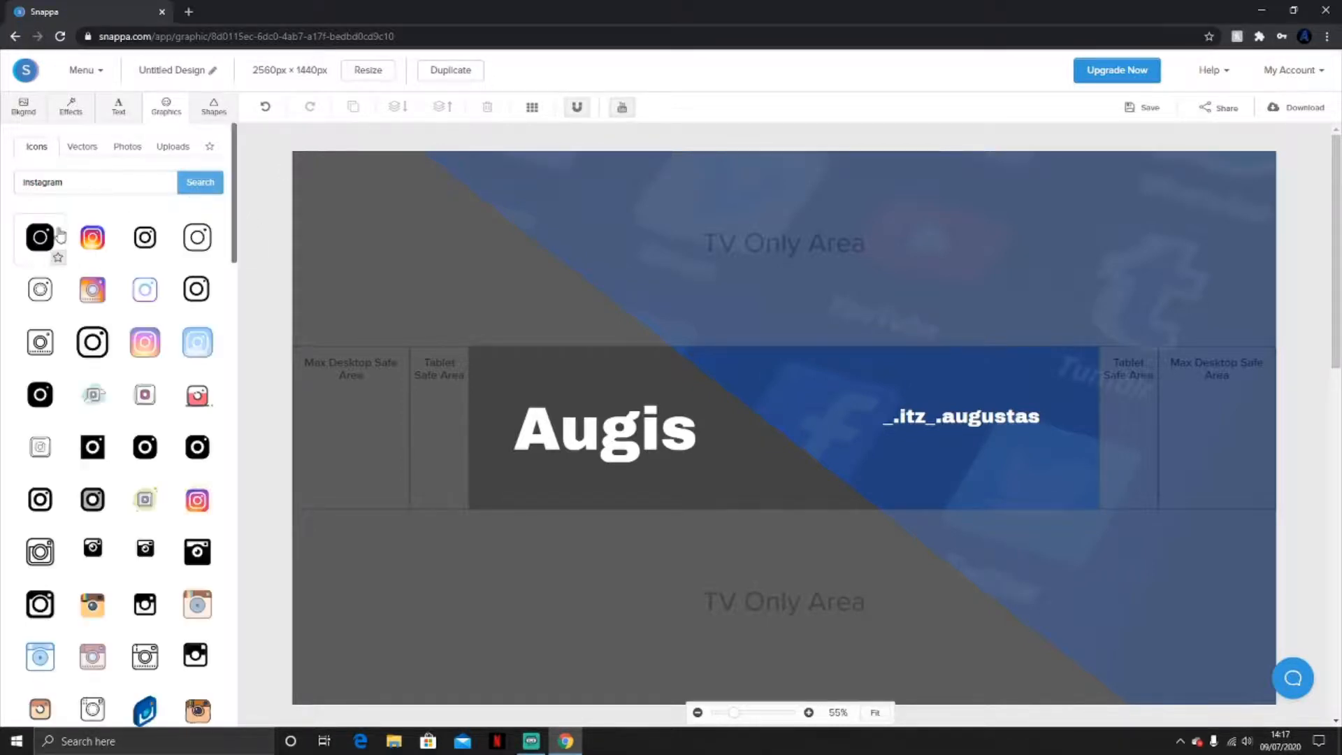
left_click(40, 239)
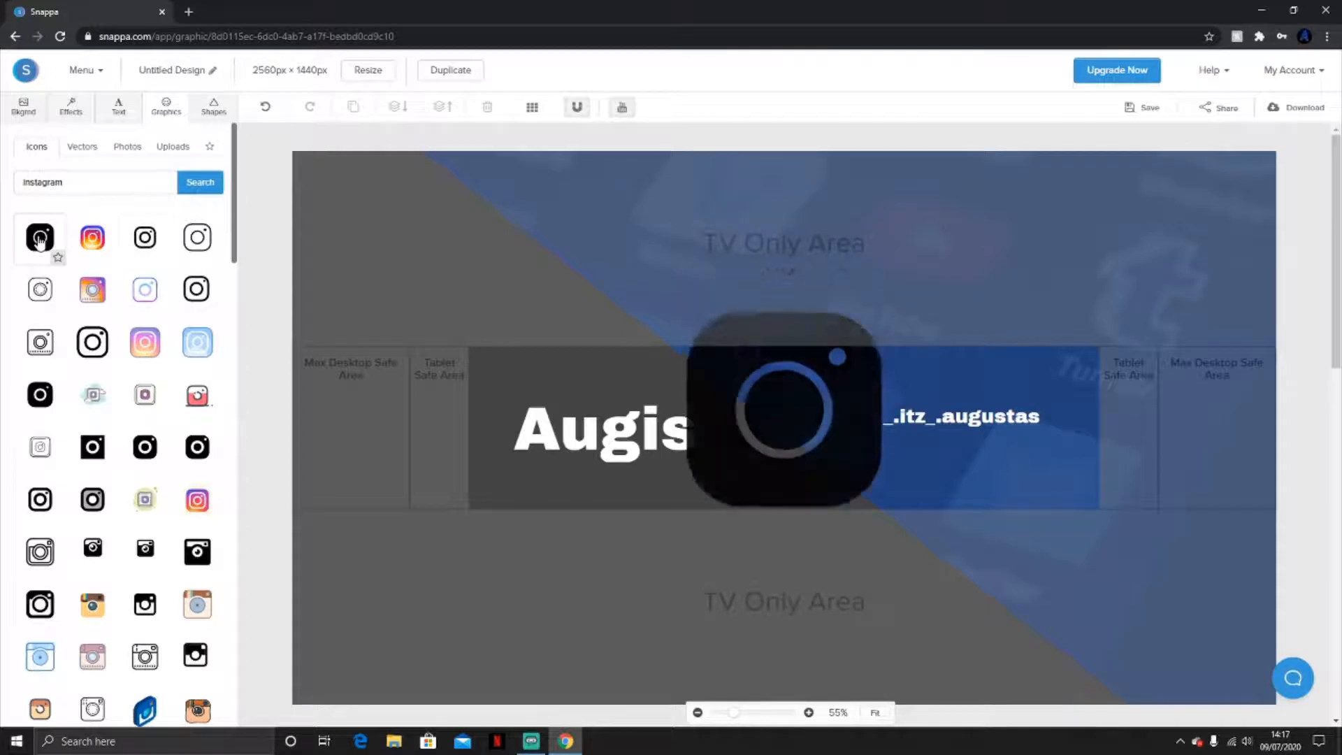
Step: Colour the Instagram icon white and shrink it to sit directly left of the Instagram username
left_click_drag(895, 317, 854, 359)
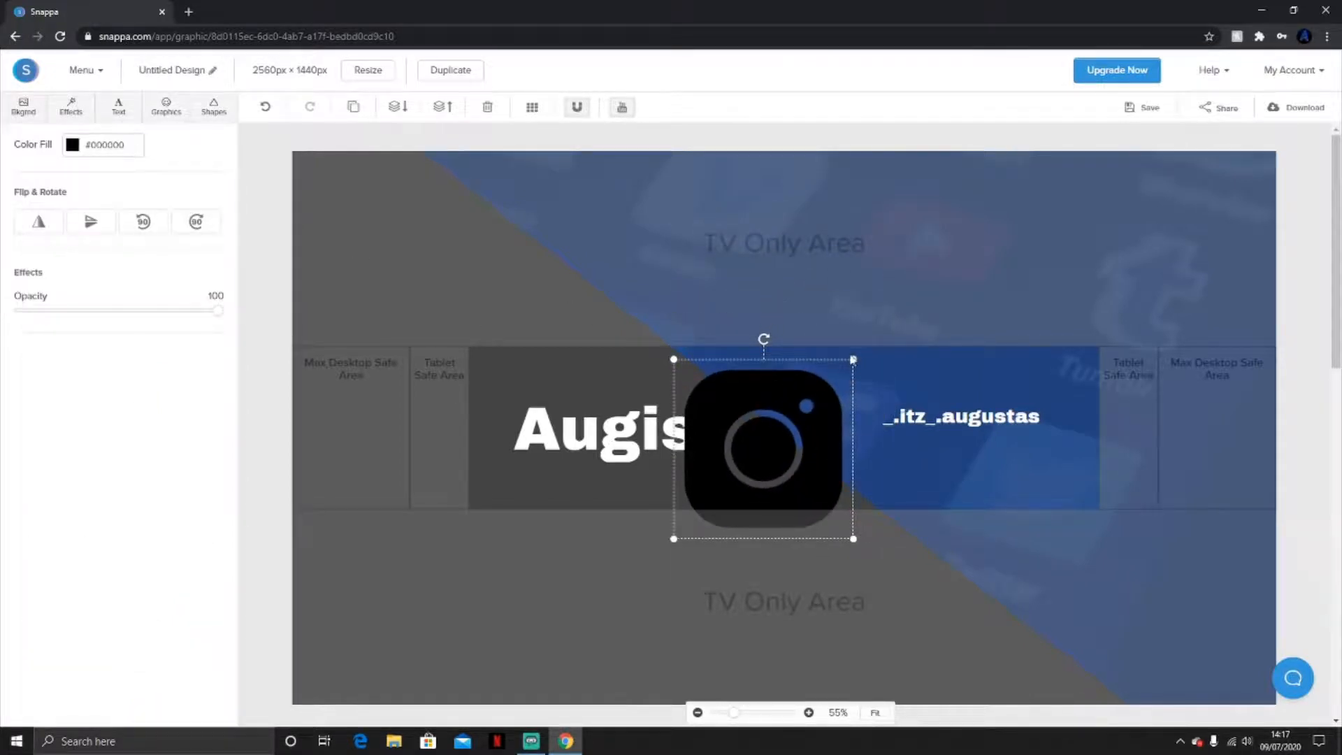
left_click(72, 144)
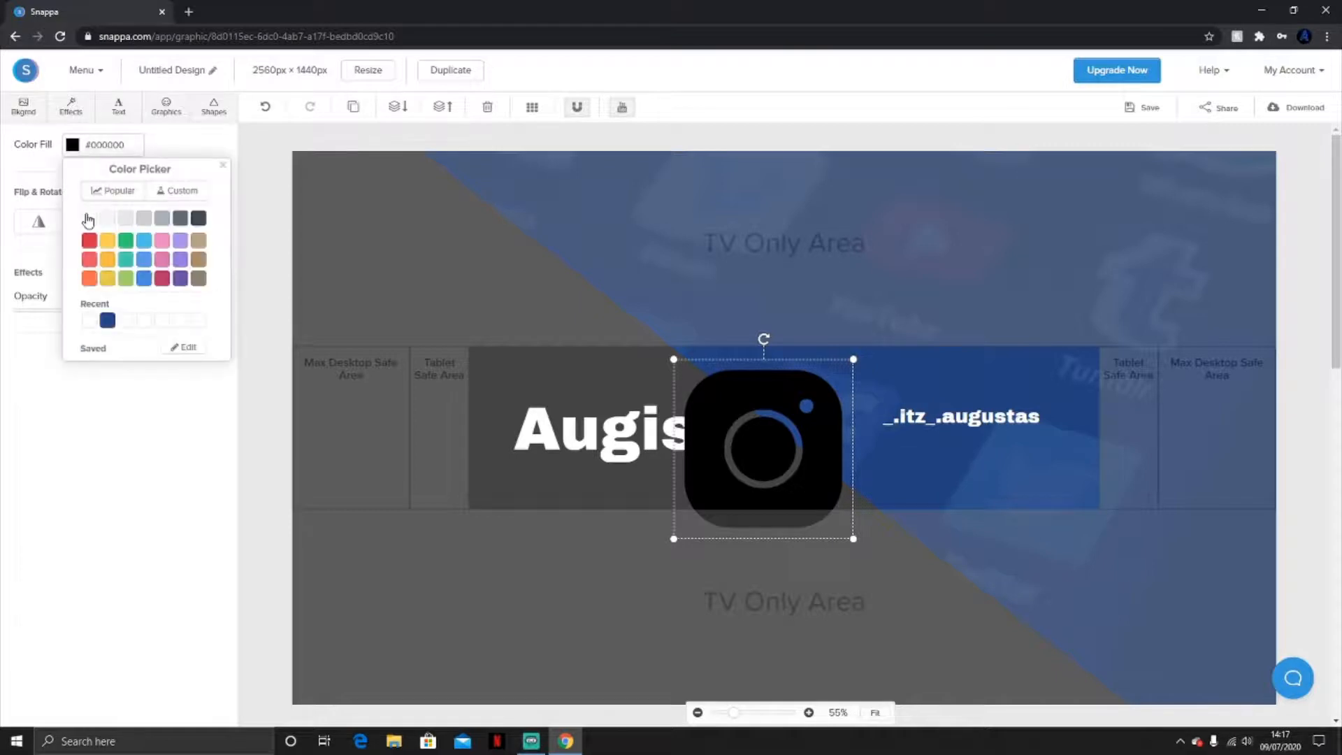
left_click(89, 218)
left_click_drag(853, 359, 833, 385)
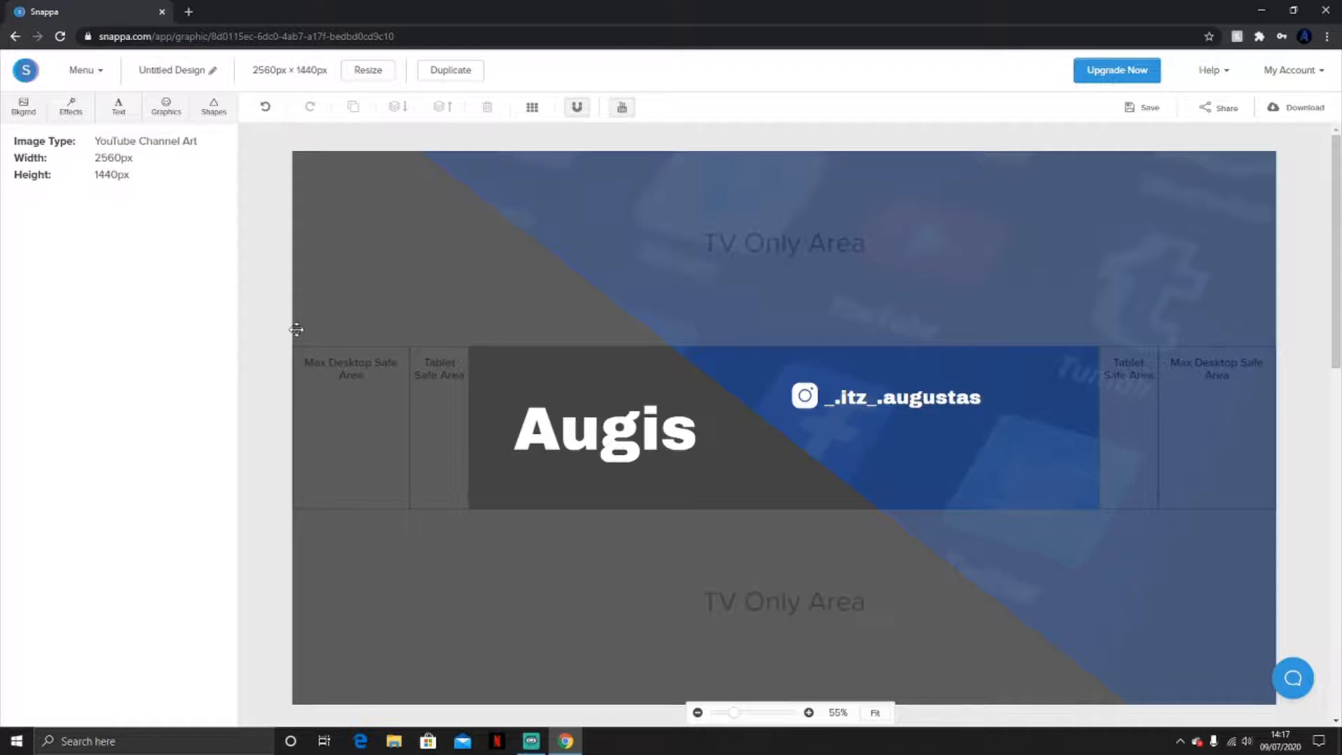
Step: Search the icons for "twitch" and add a black Twitch logo to the right half of the central safe area
left_click(166, 108)
left_click_drag(132, 180, 9, 180)
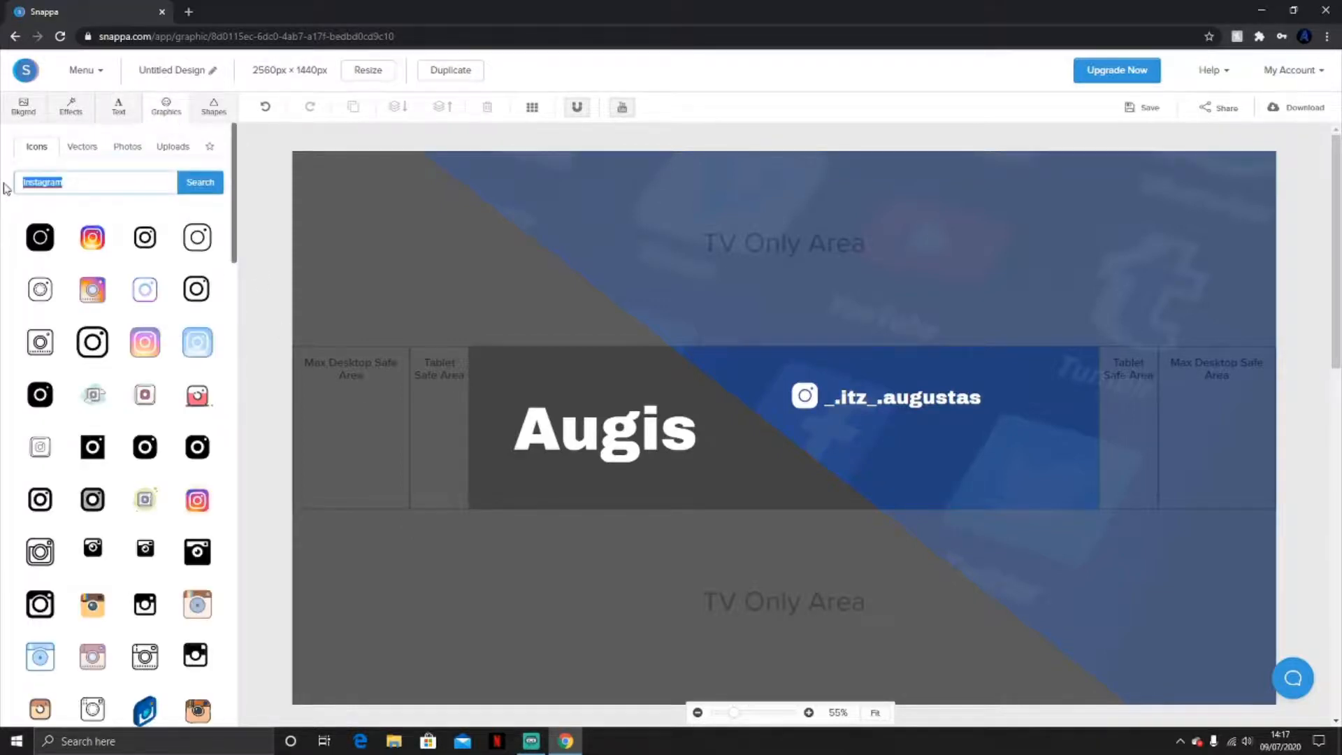
type("twitch")
key("Return")
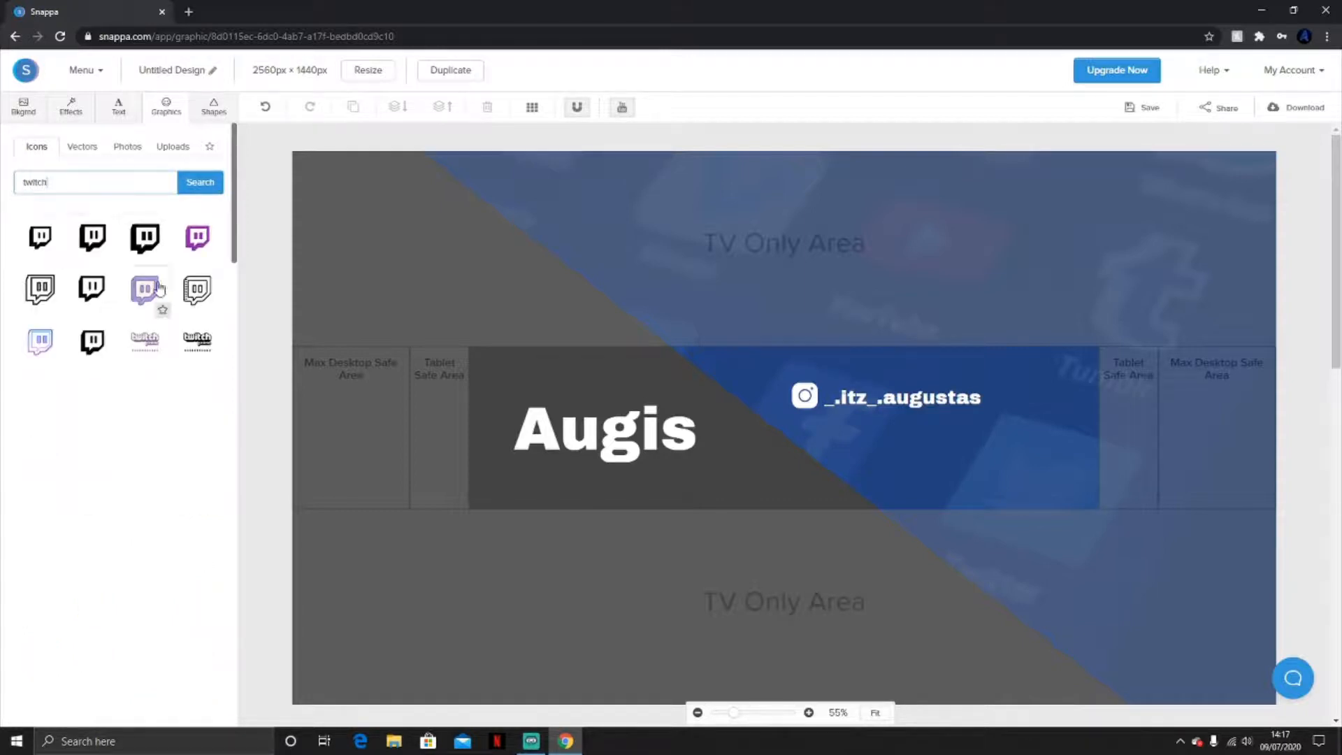
left_click(95, 237)
left_click_drag(818, 422, 907, 458)
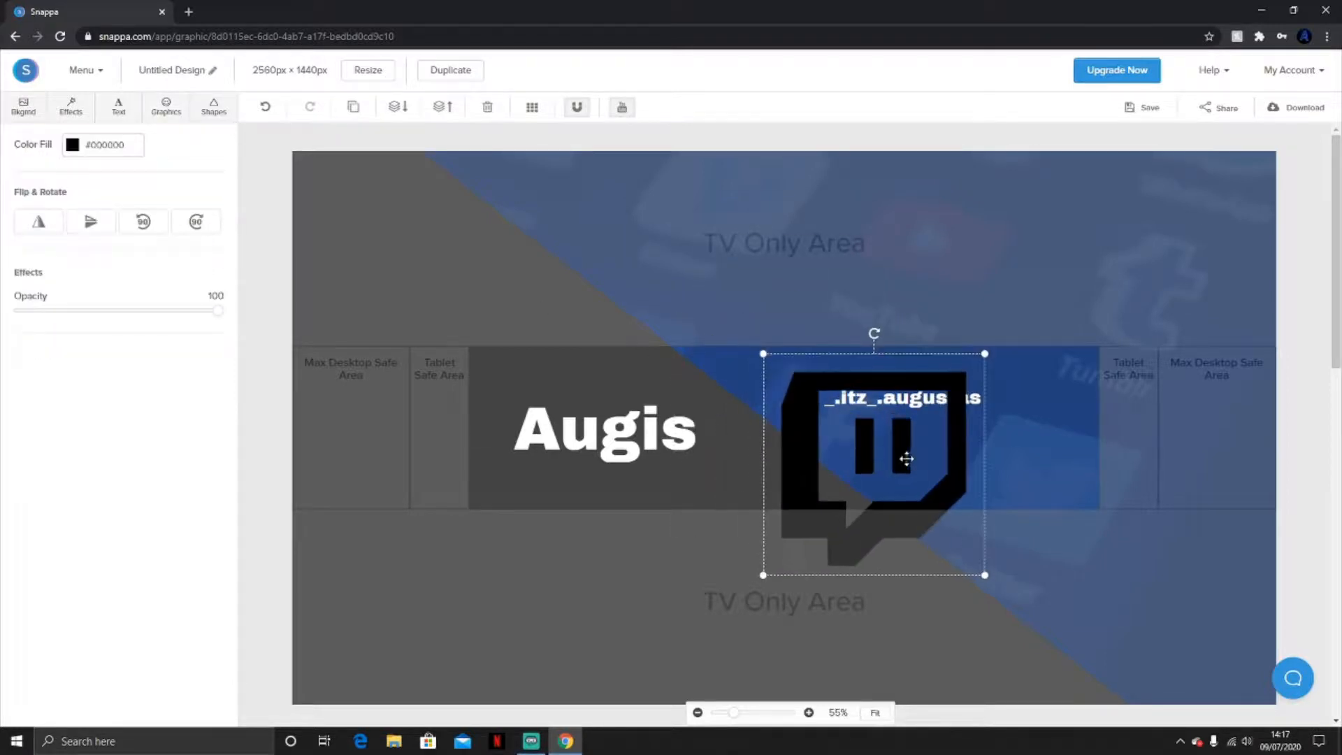
Step: Colour the Twitch icon white, shrink it and place it below the Instagram row
left_click(72, 145)
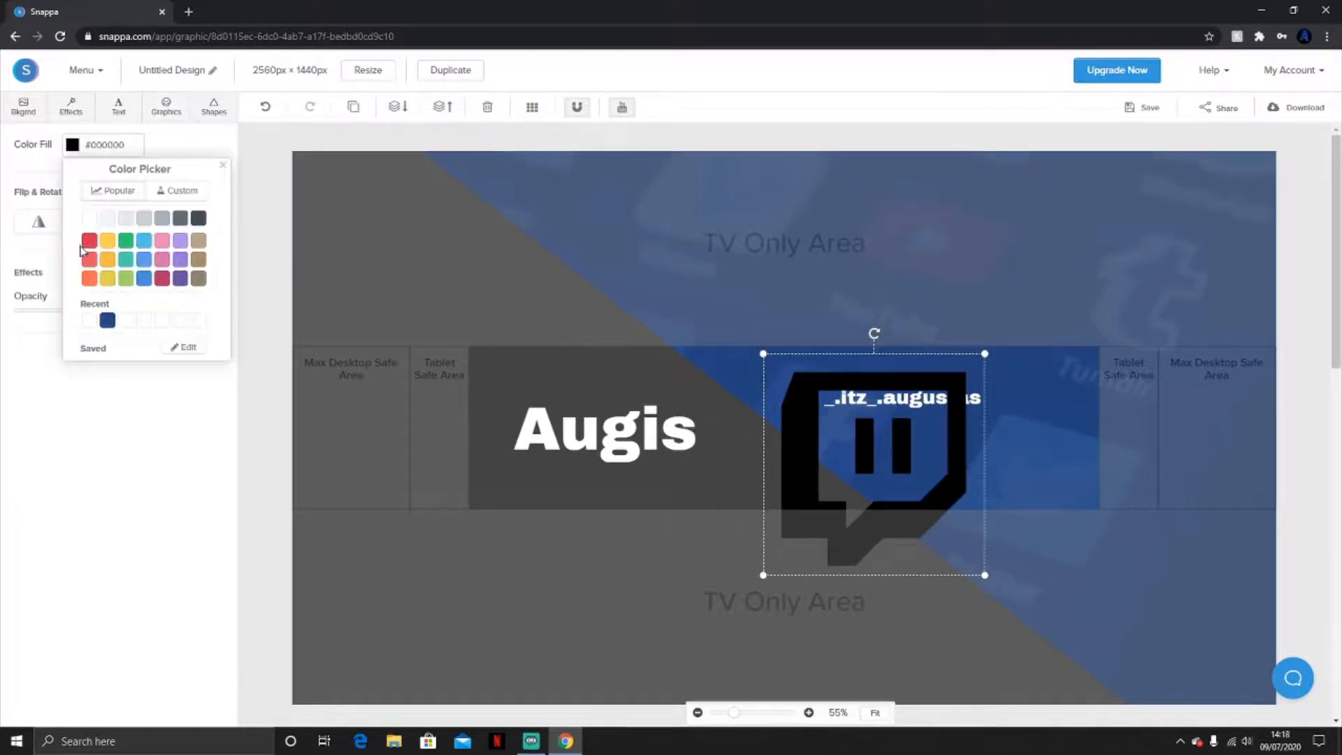
left_click(88, 218)
left_click_drag(984, 353, 833, 443)
left_click(724, 413)
left_click(779, 305)
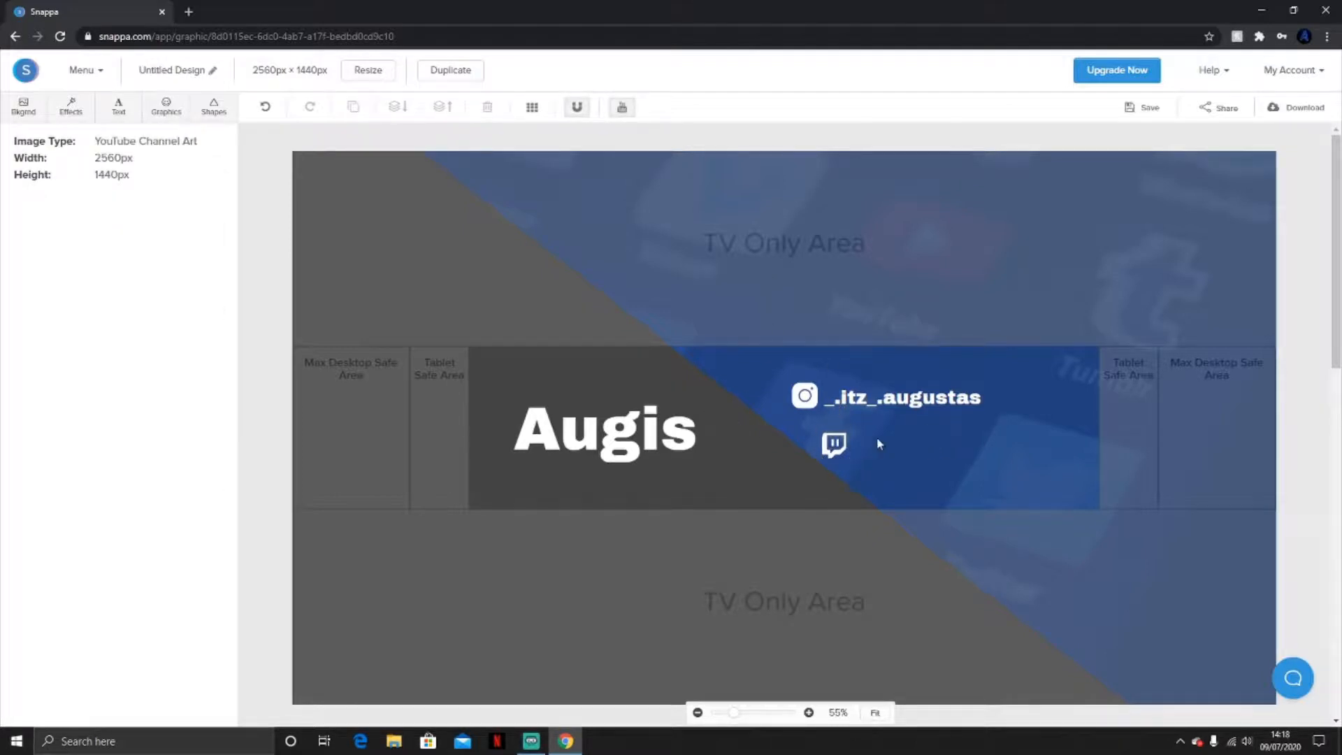
Step: Add a heading text beside the Twitch icon and replace its placeholder with the Twitch username
left_click(111, 109)
left_click(132, 165)
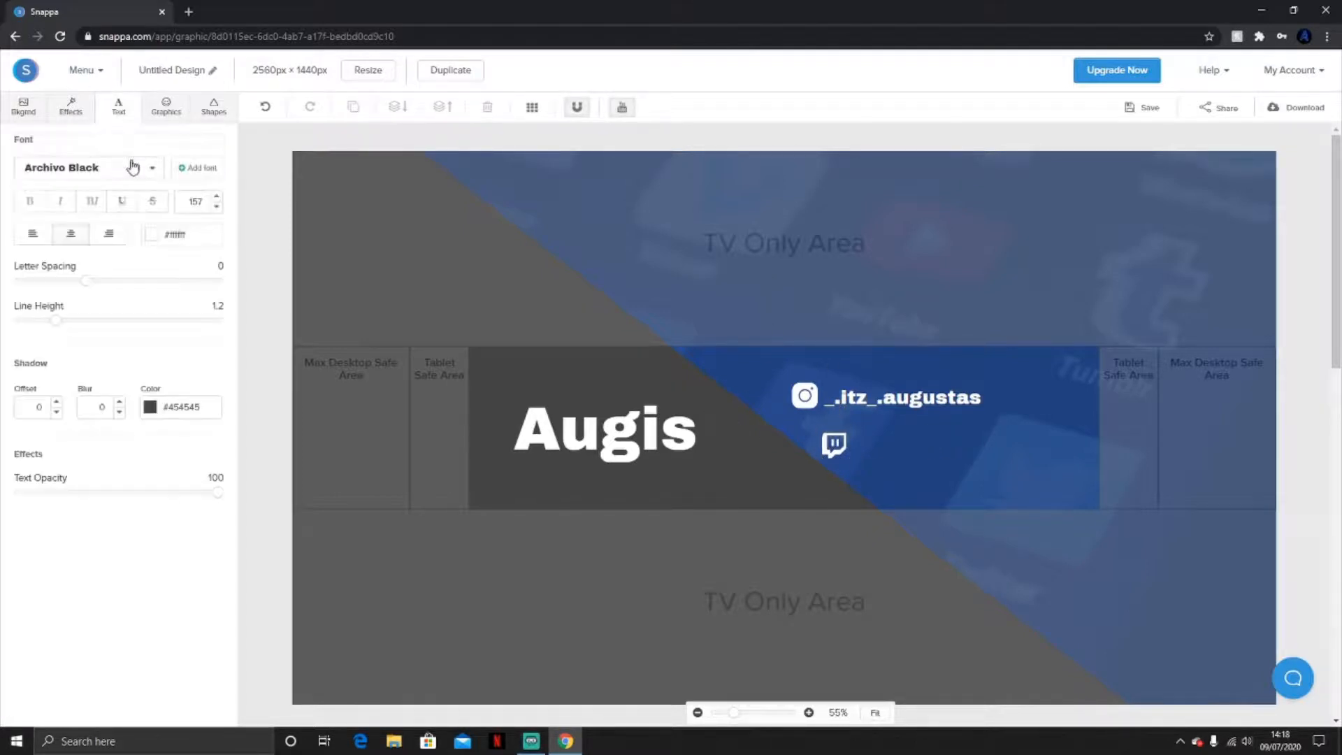
left_click_drag(862, 423, 953, 450)
double_click(953, 450)
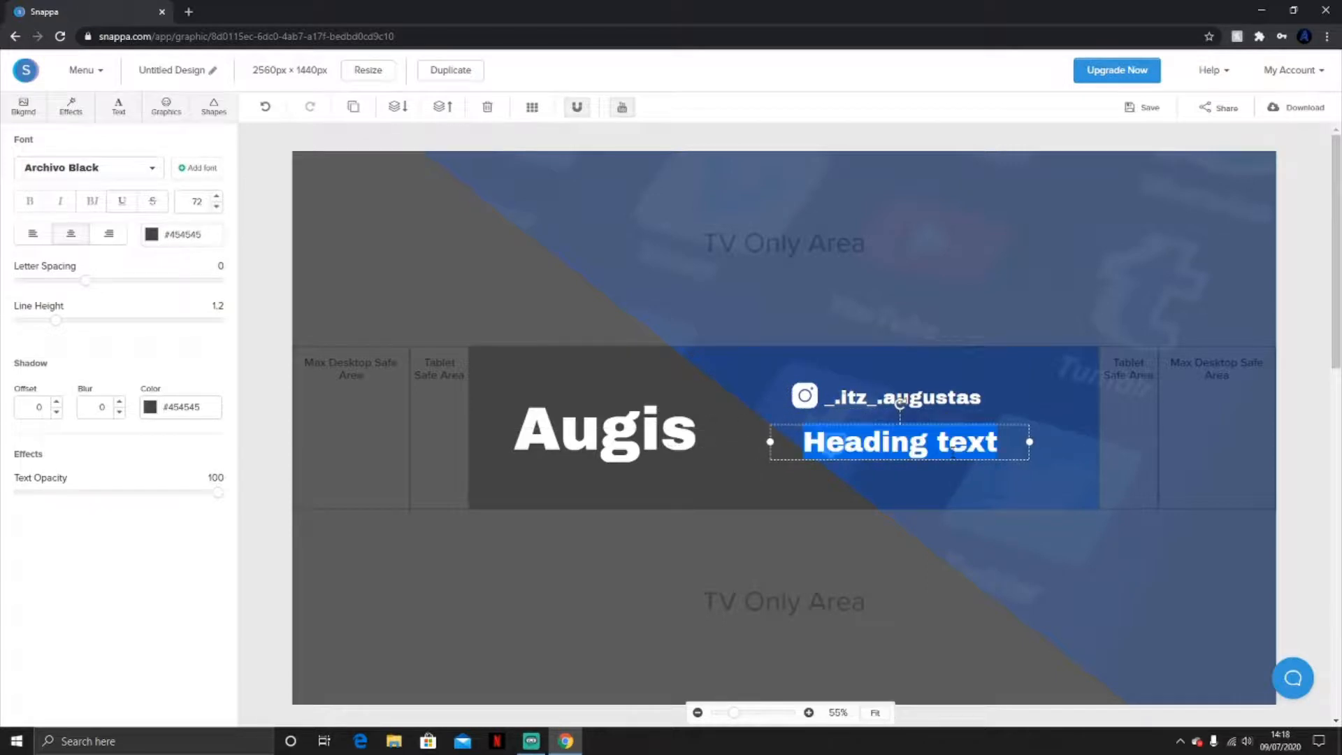
type("riddex")
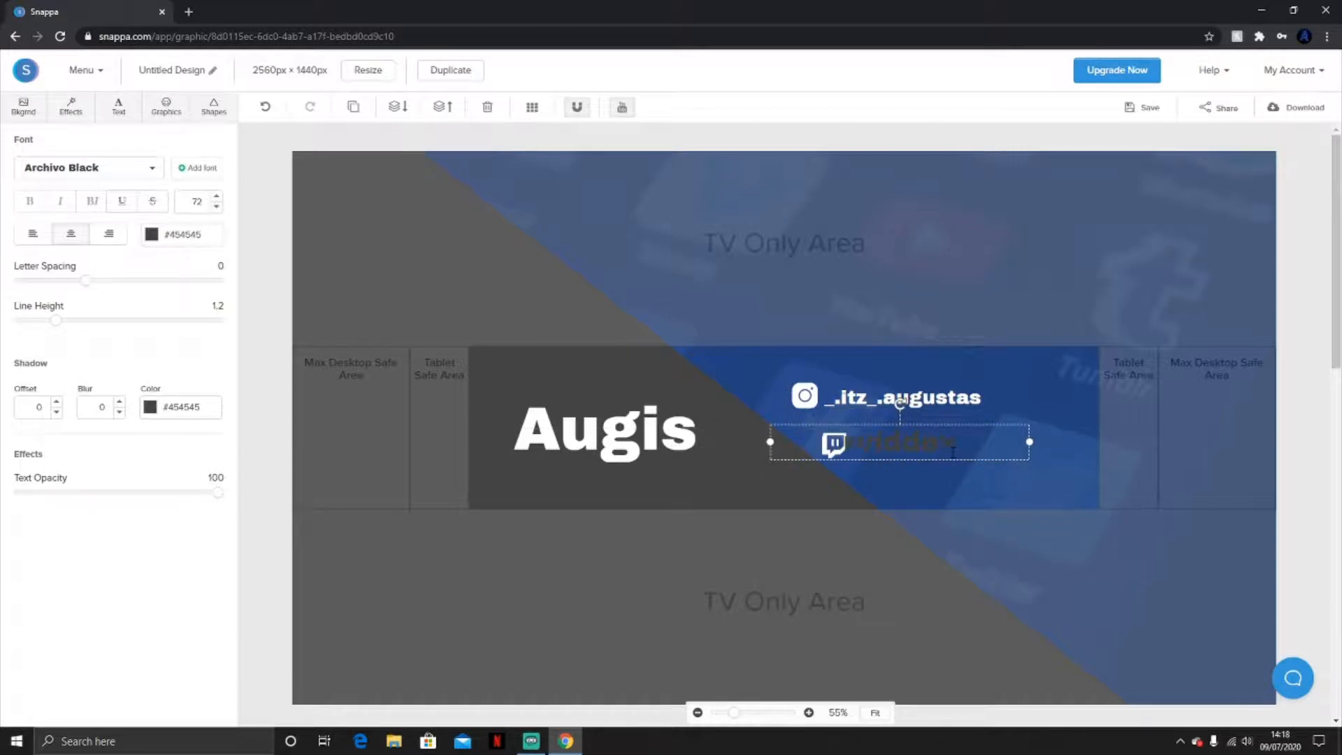
Step: Colour the Twitch username white, reduce its font size and align it directly beside the Twitch icon
left_click(151, 234)
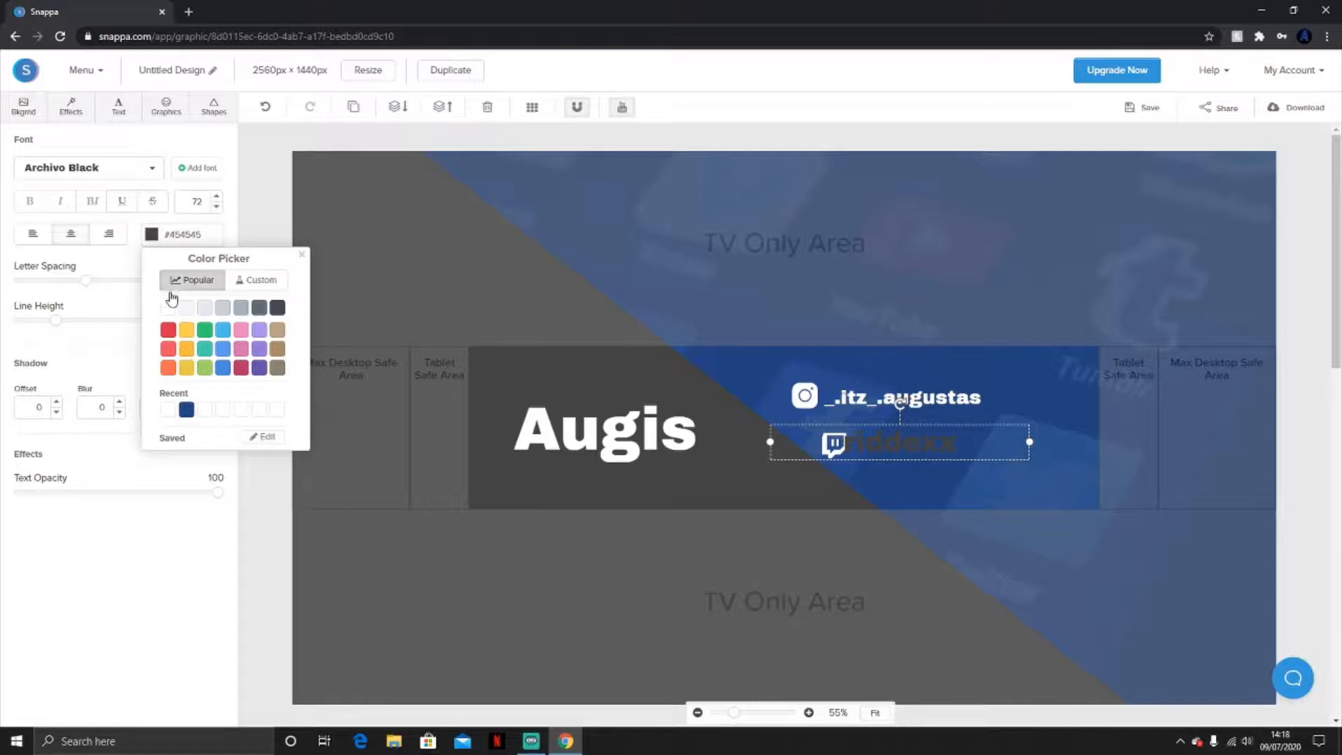
left_click(167, 307)
left_click(216, 208)
left_click(217, 207)
left_click(216, 207)
left_click(216, 206)
left_click(216, 206)
left_click(929, 425)
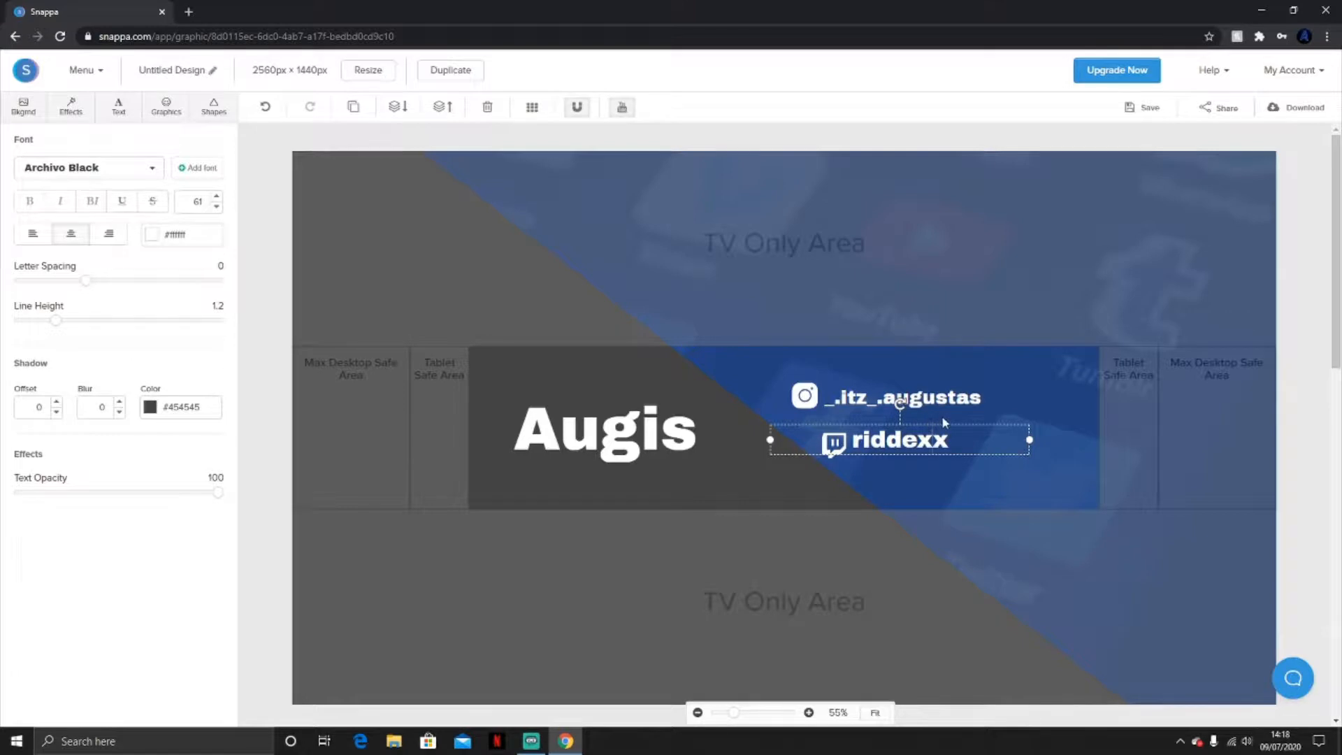
left_click(1102, 474)
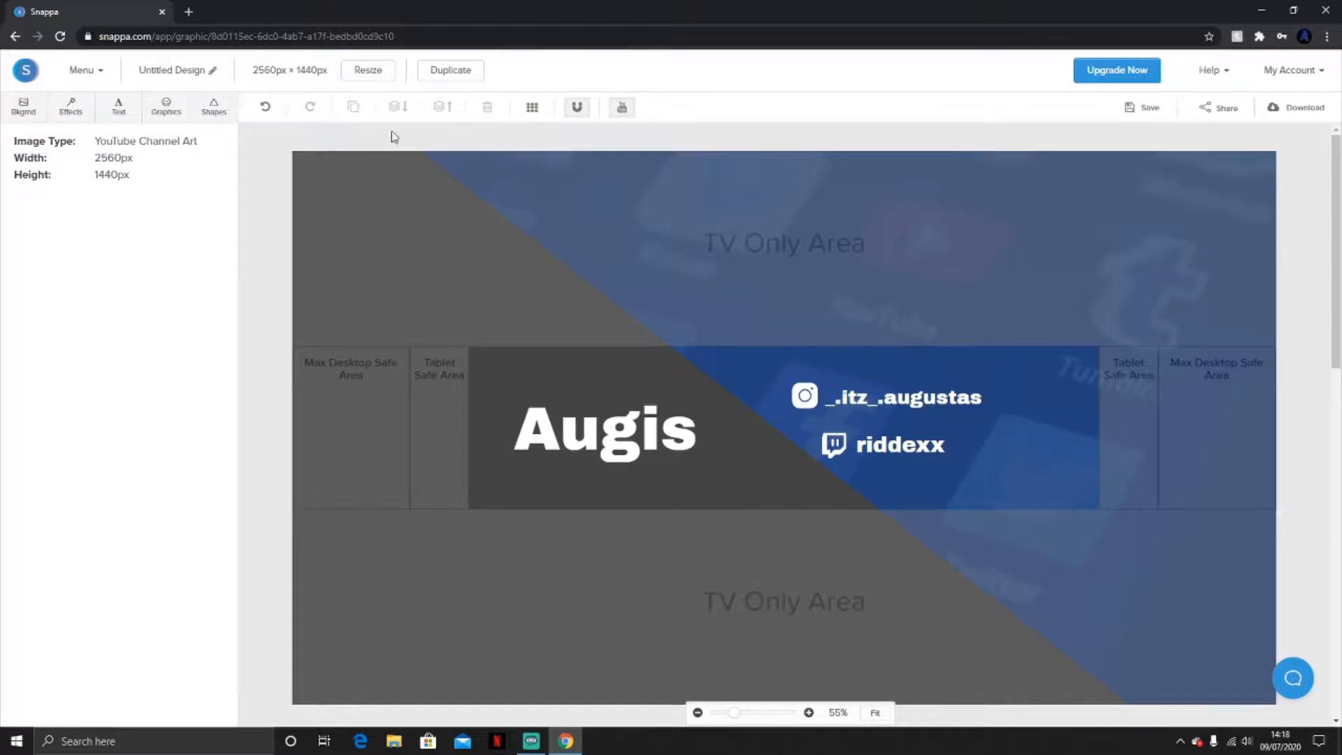
Step: Search the icon library for "flower" and browse the available icons
left_click(168, 107)
left_click_drag(132, 180, 2, 196)
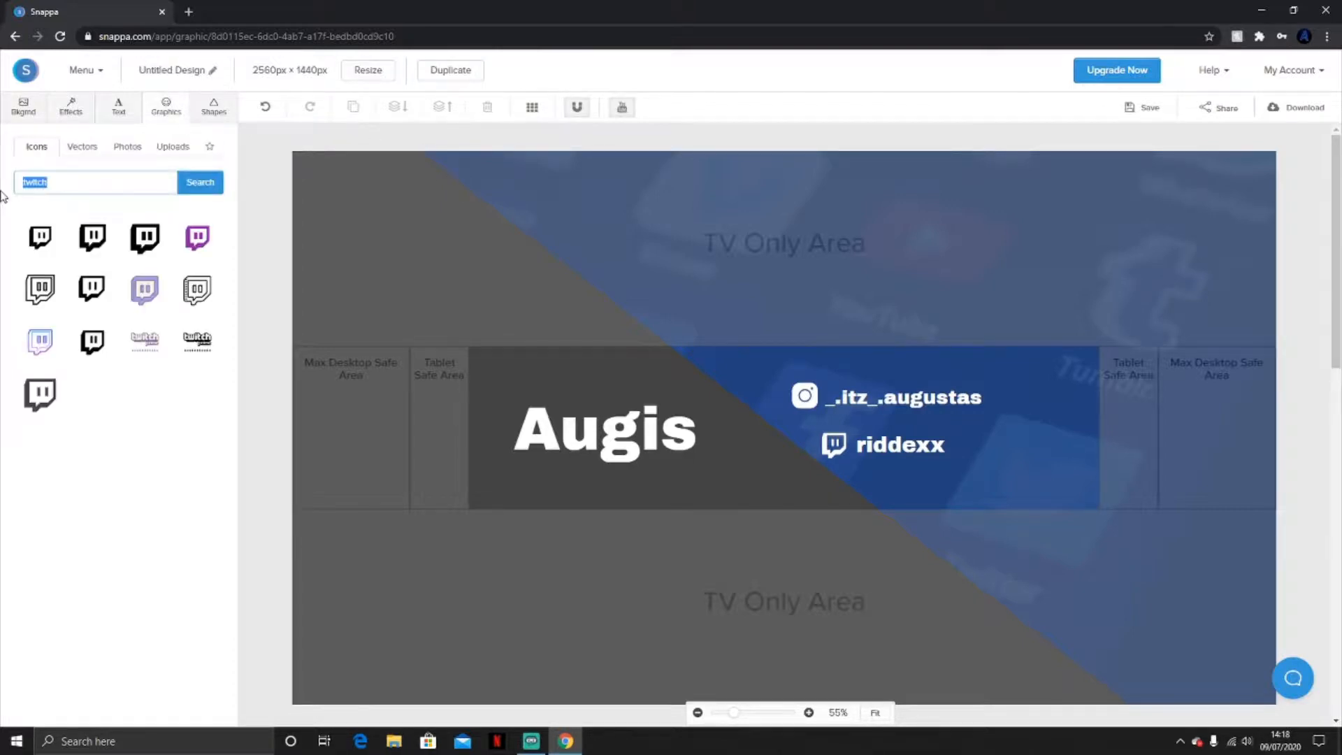
key("BackSpace")
type("flower")
key("Return")
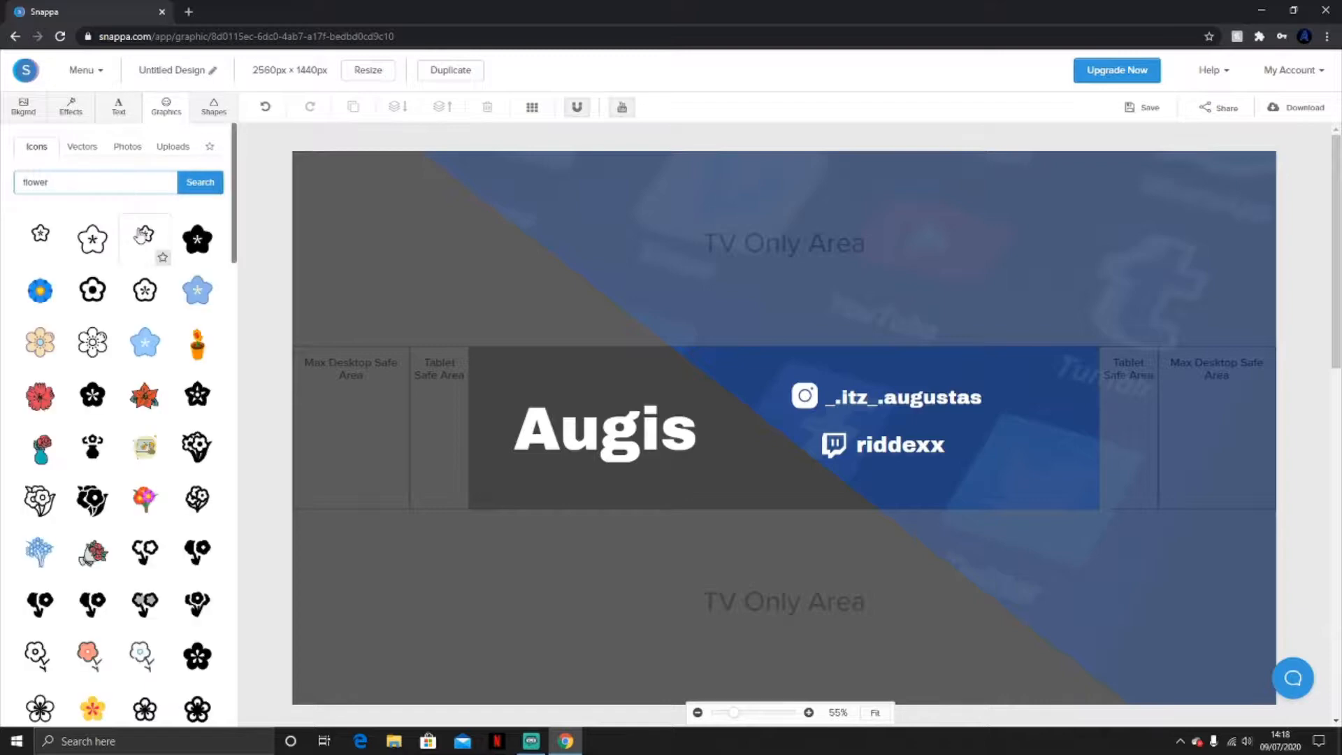
scroll(126, 419, "down", 10)
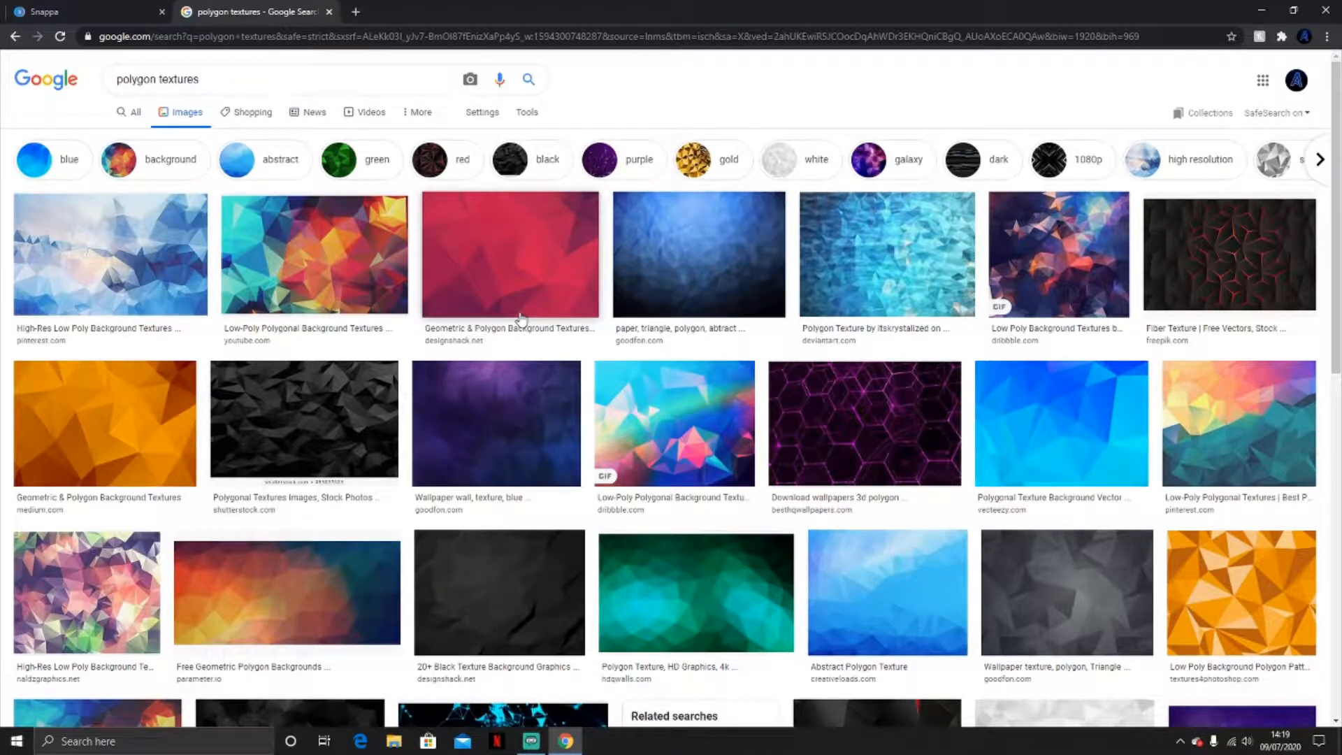
Step: Preview the multicoloured low-poly texture in Google Images with its save options, and return to Snappa to view the uploaded graphics
left_click(339, 272)
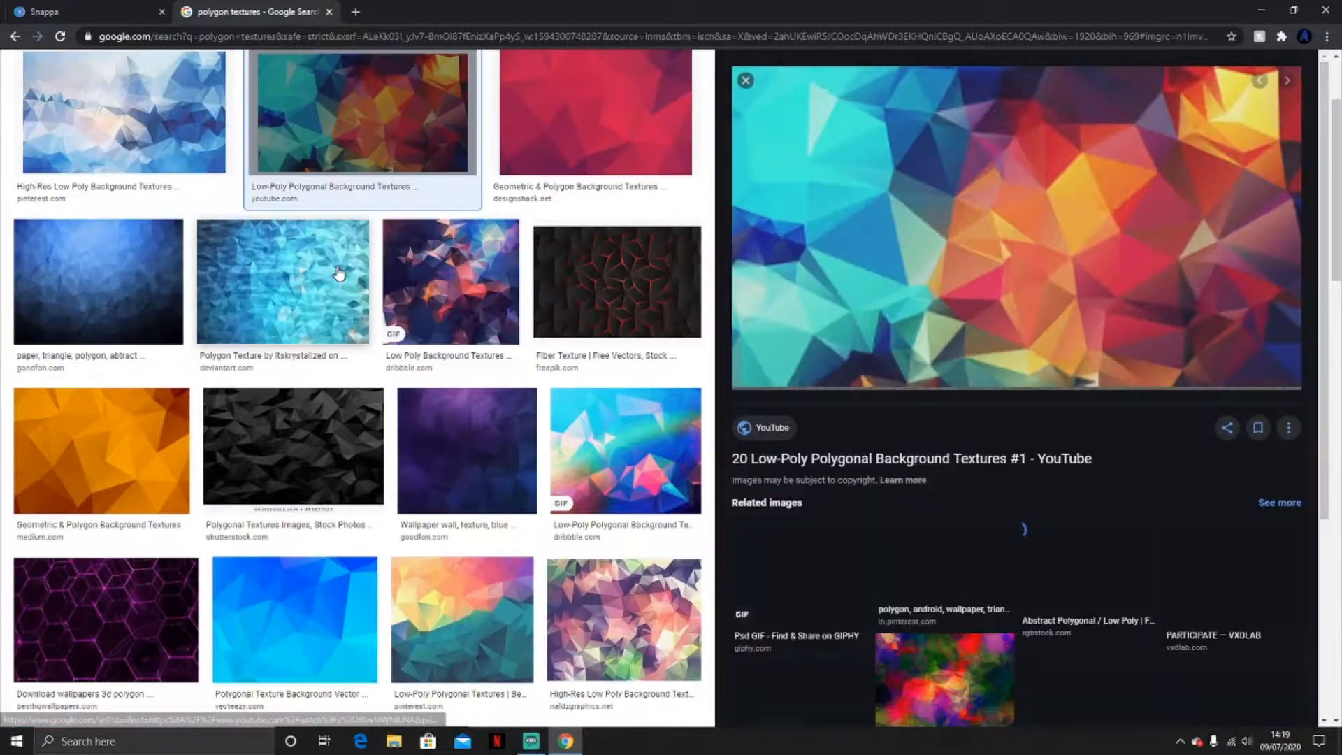
right_click(948, 250)
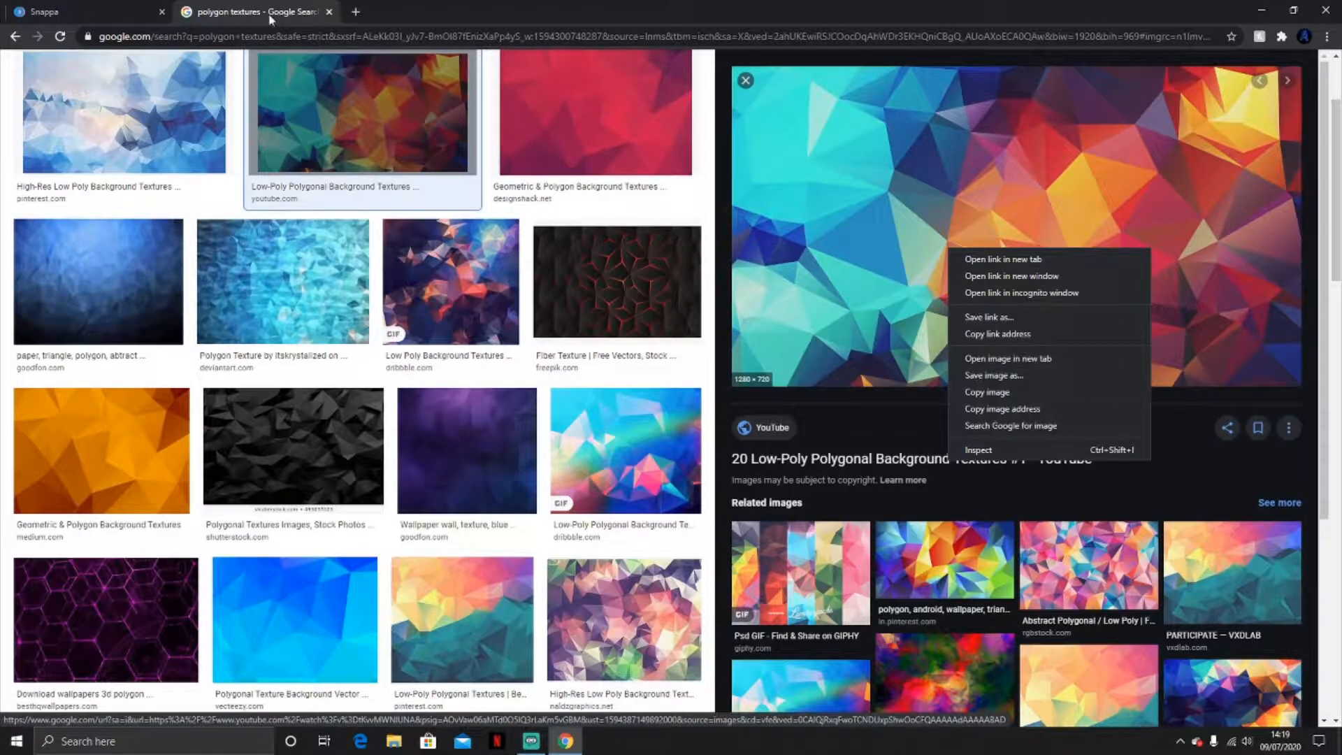
left_click(67, 9)
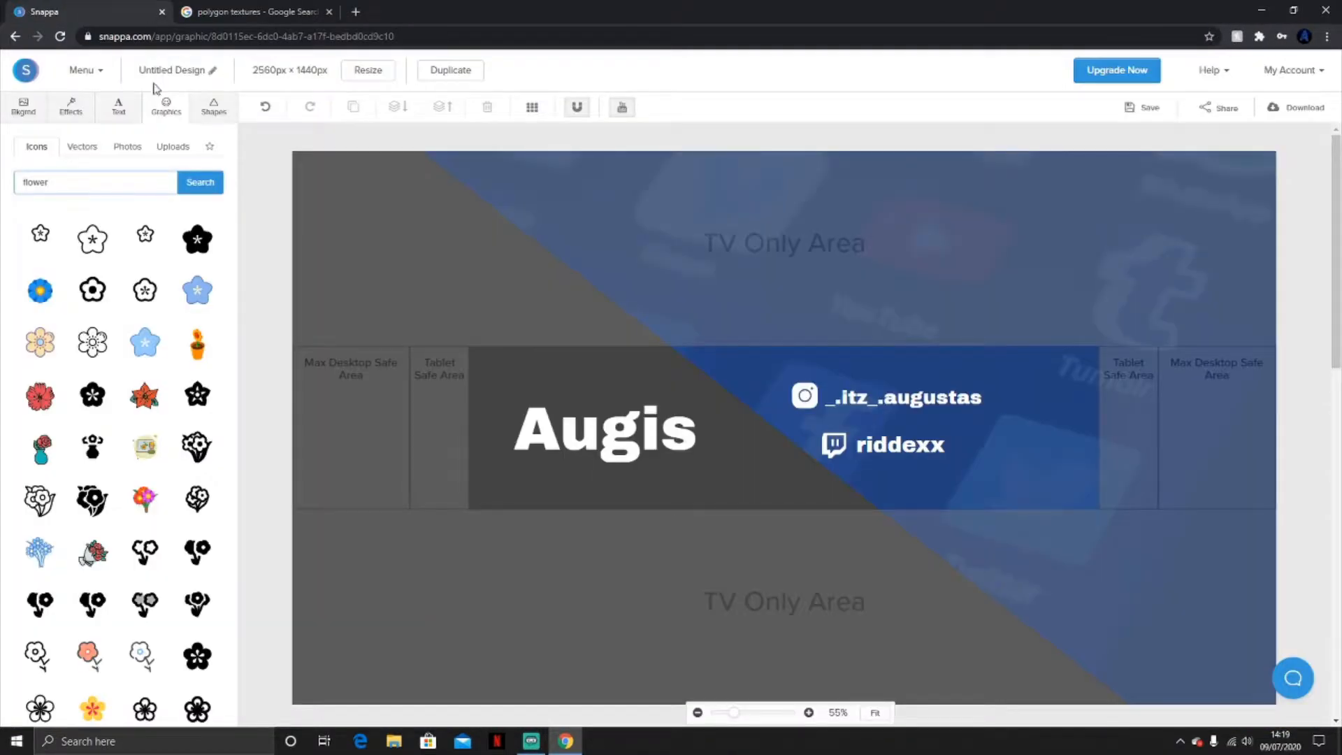
left_click(160, 148)
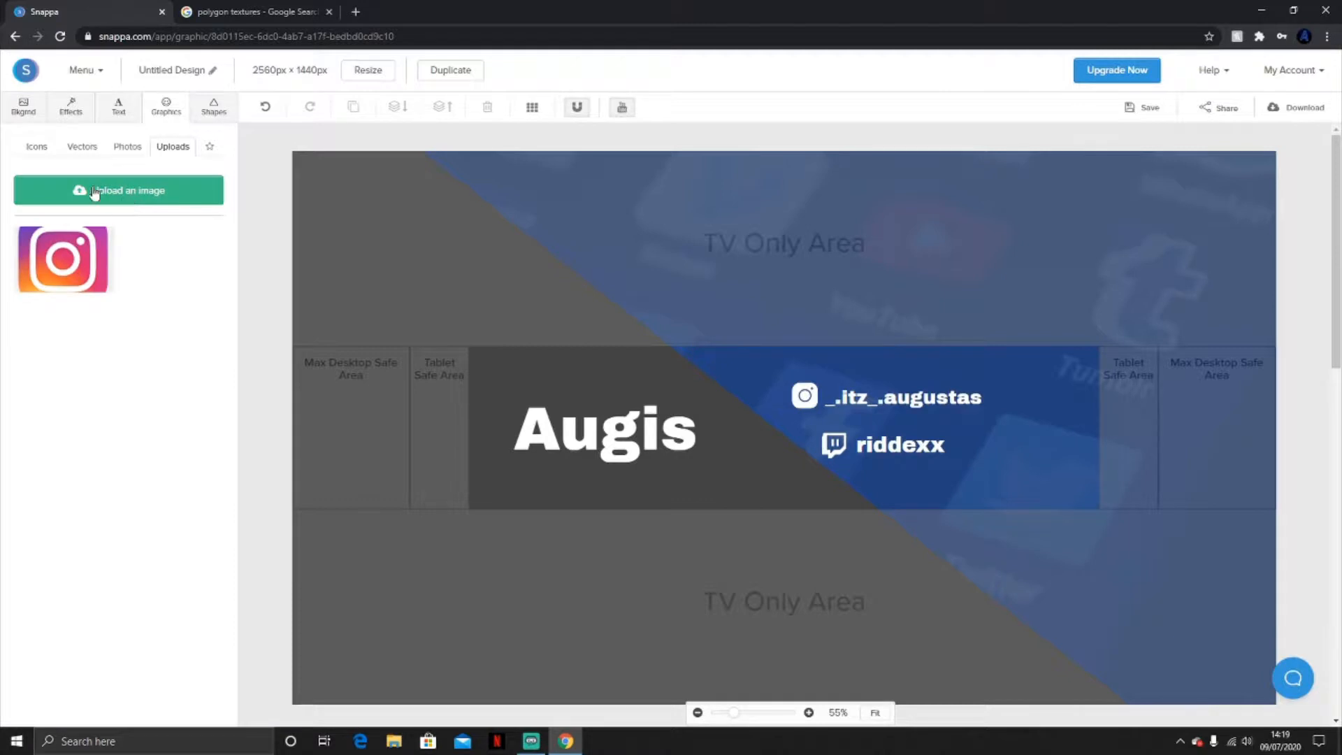
mouse_move(79, 269)
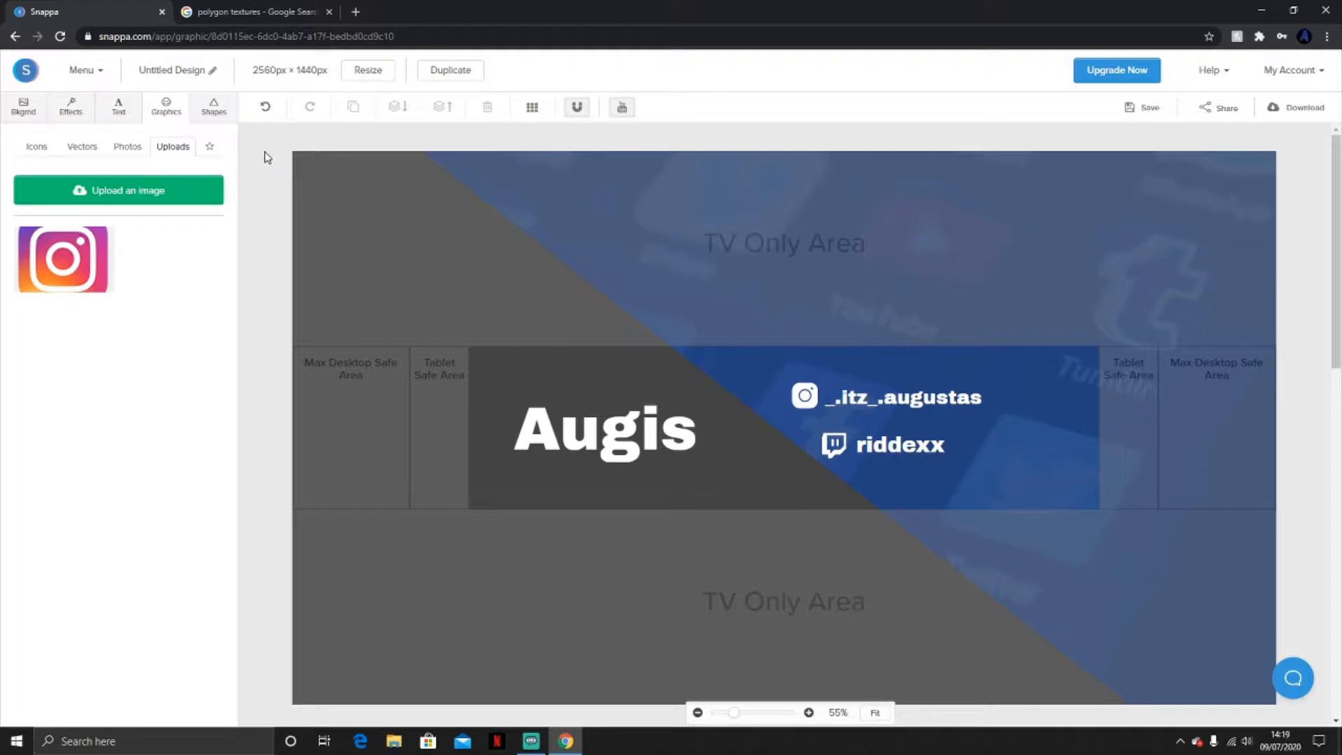
Step: Download the banner as a high-res PNG and check the downloaded file in a maximized image viewer
left_click(1301, 114)
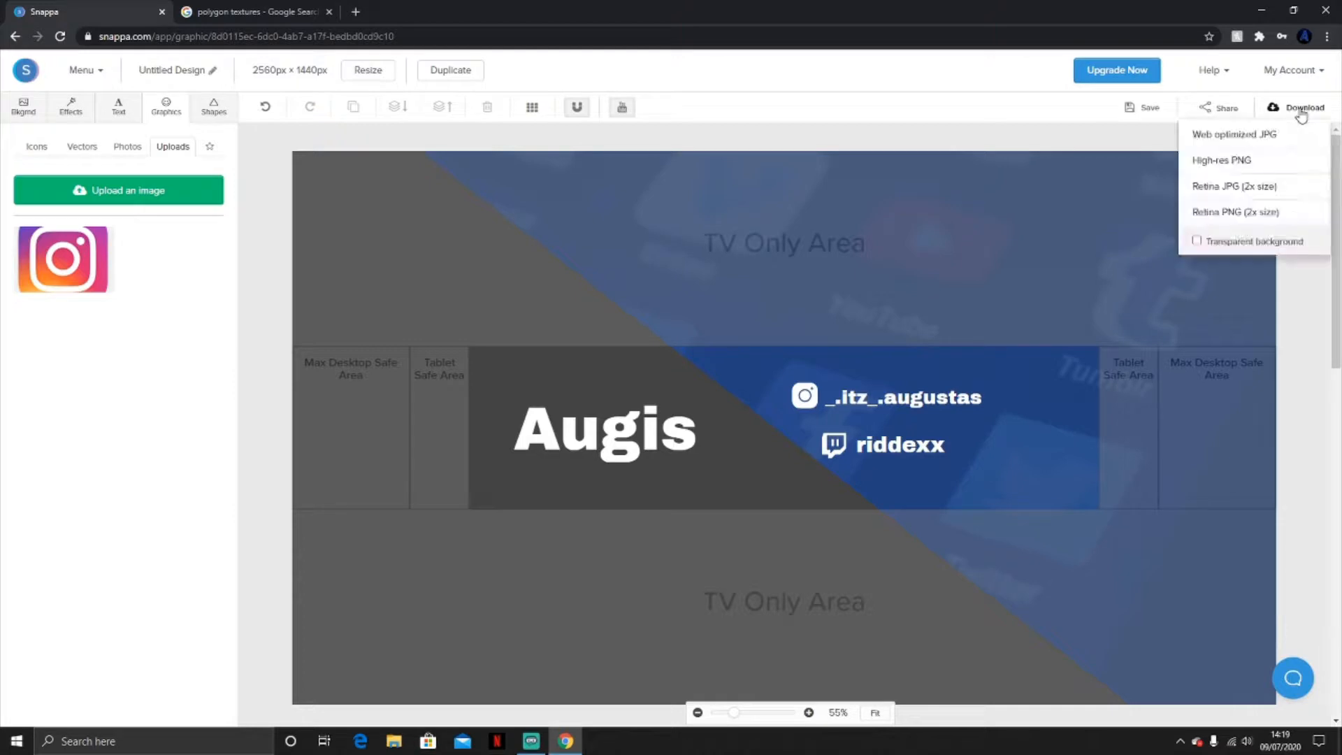
left_click(1249, 167)
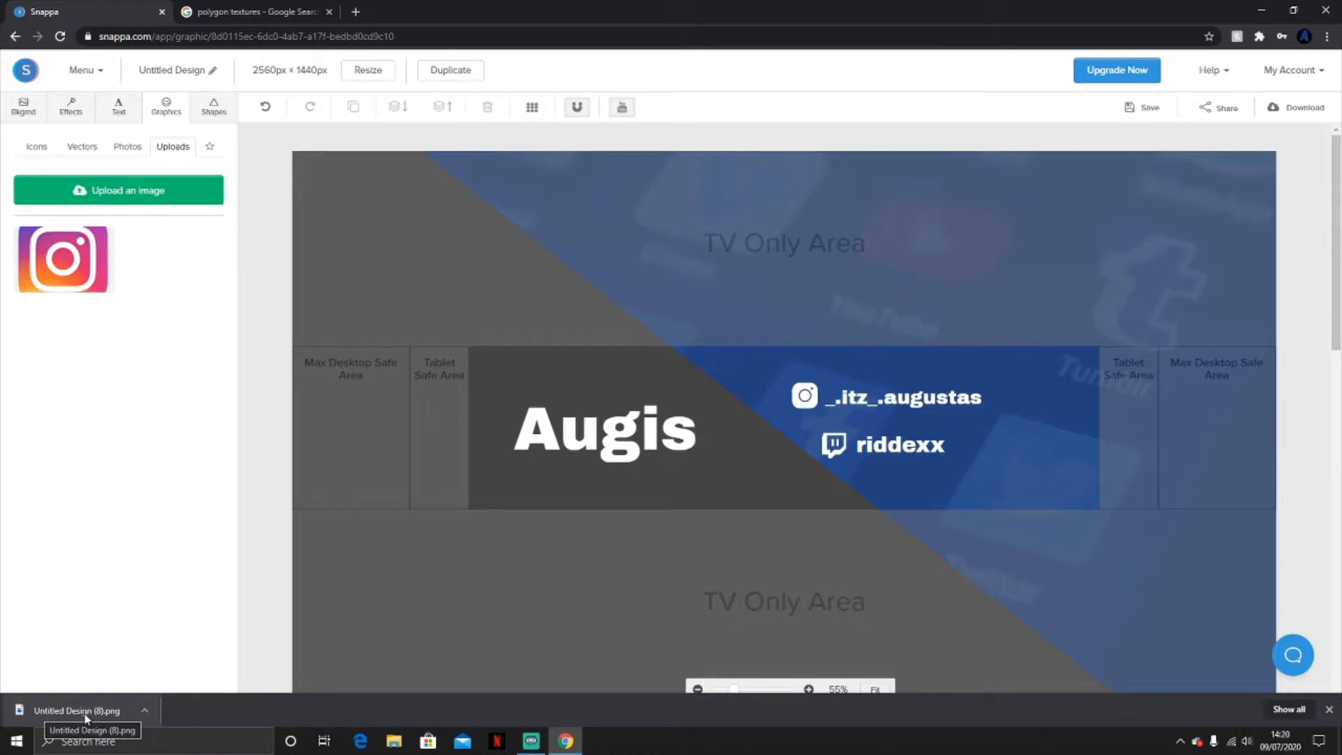
left_click(86, 713)
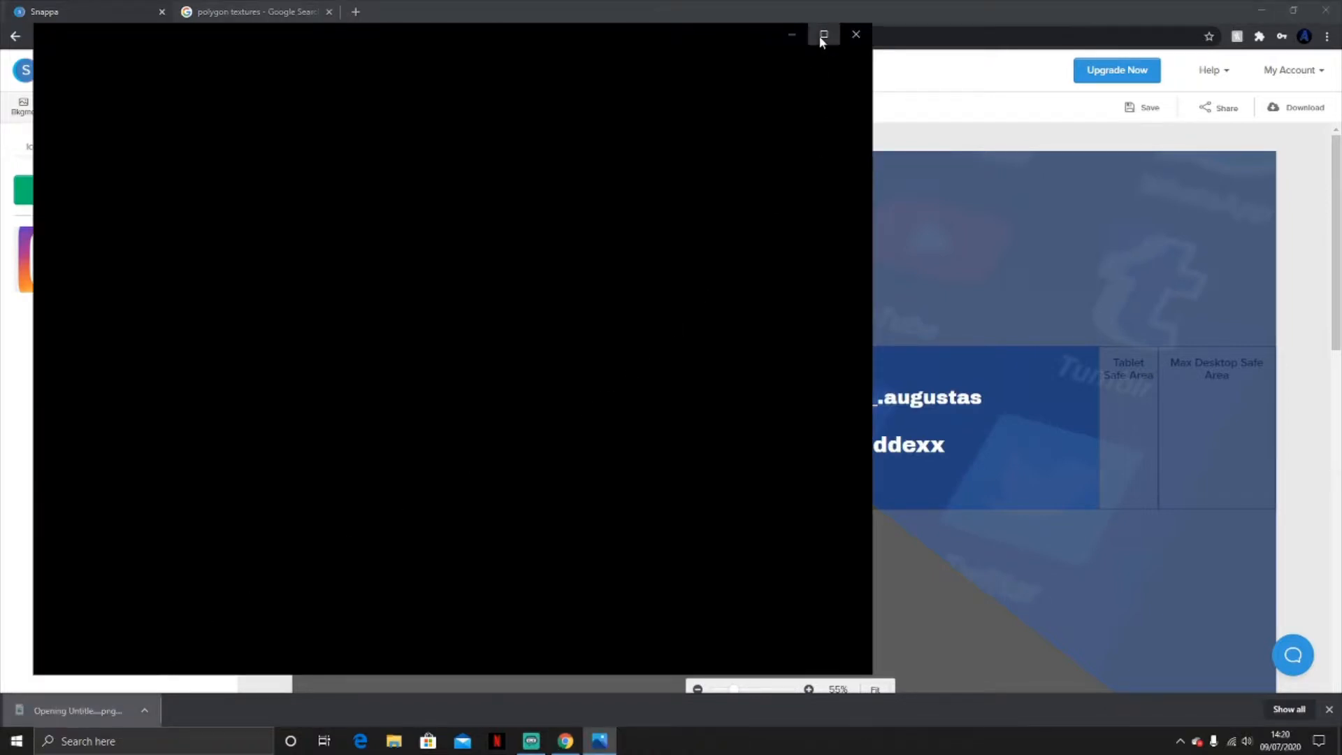
left_click(823, 37)
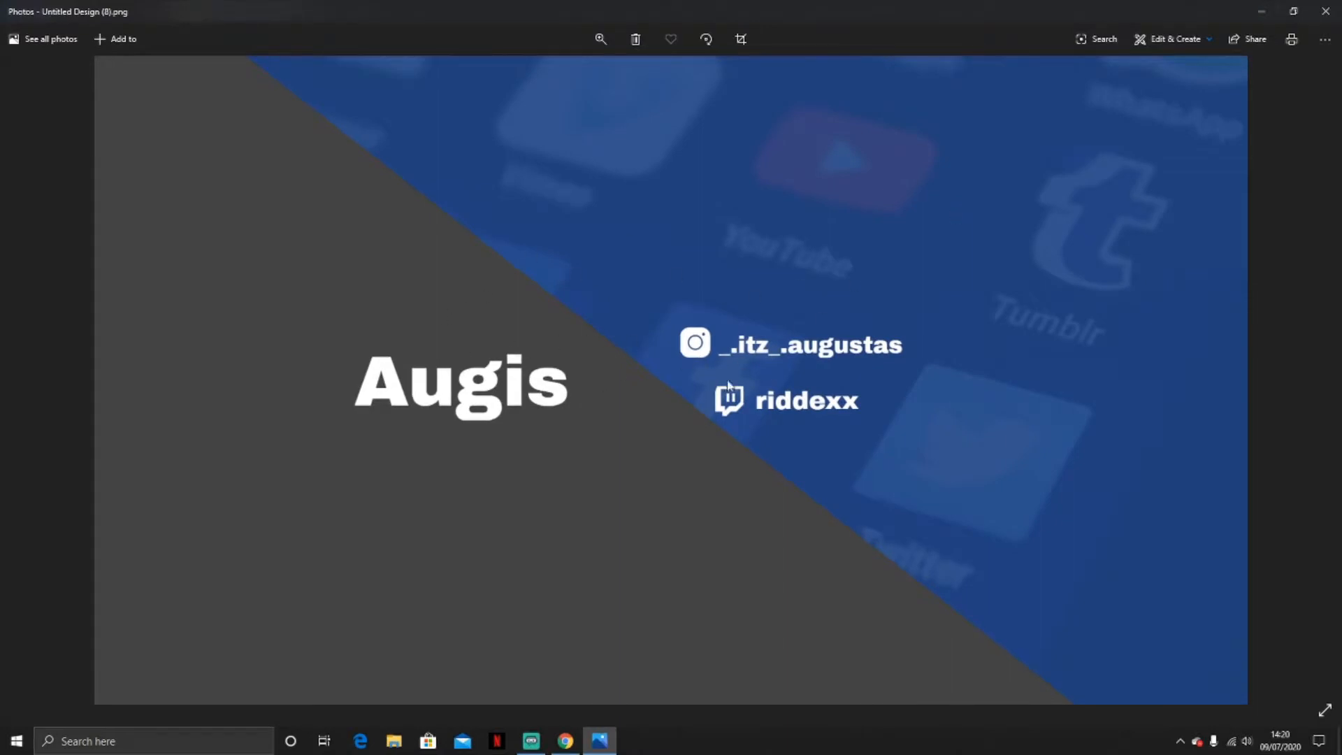
key("alt+F4")
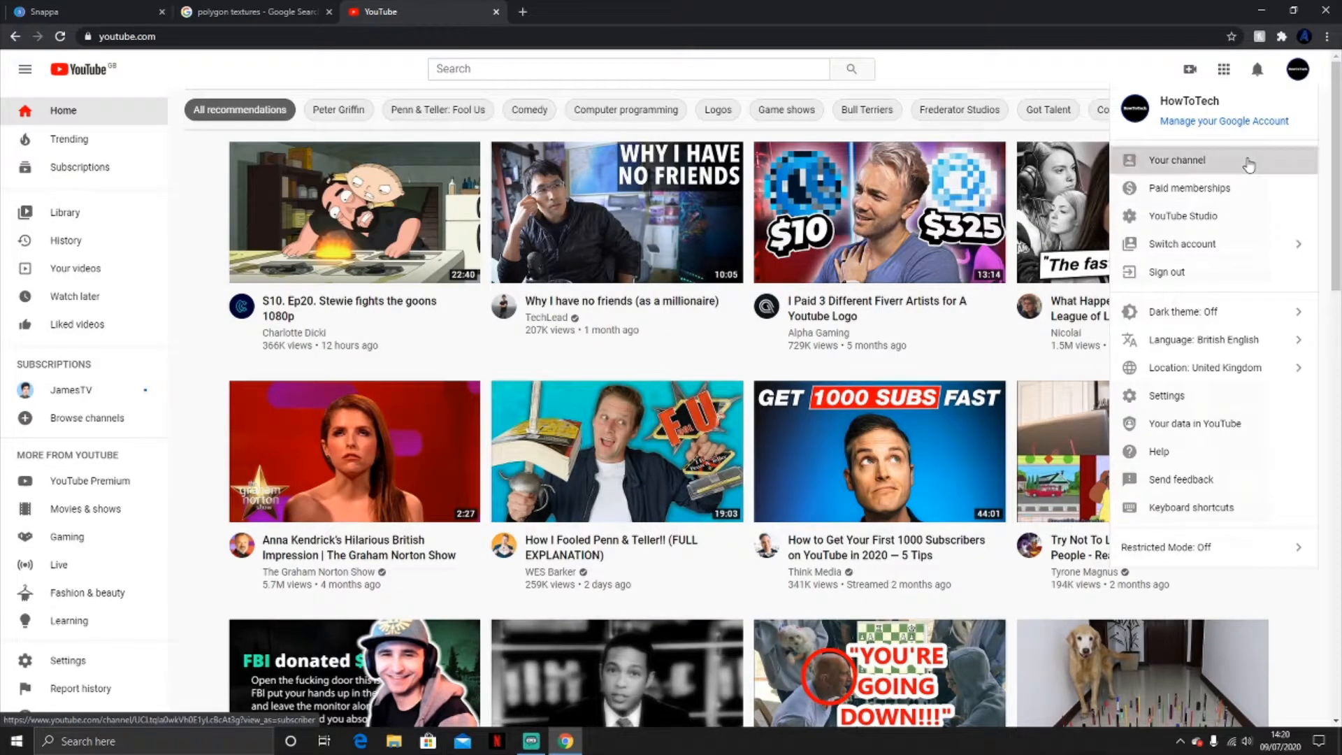
Step: Switch to YouTube, go to the account's own channel page and start editing its channel art
left_click(1246, 158)
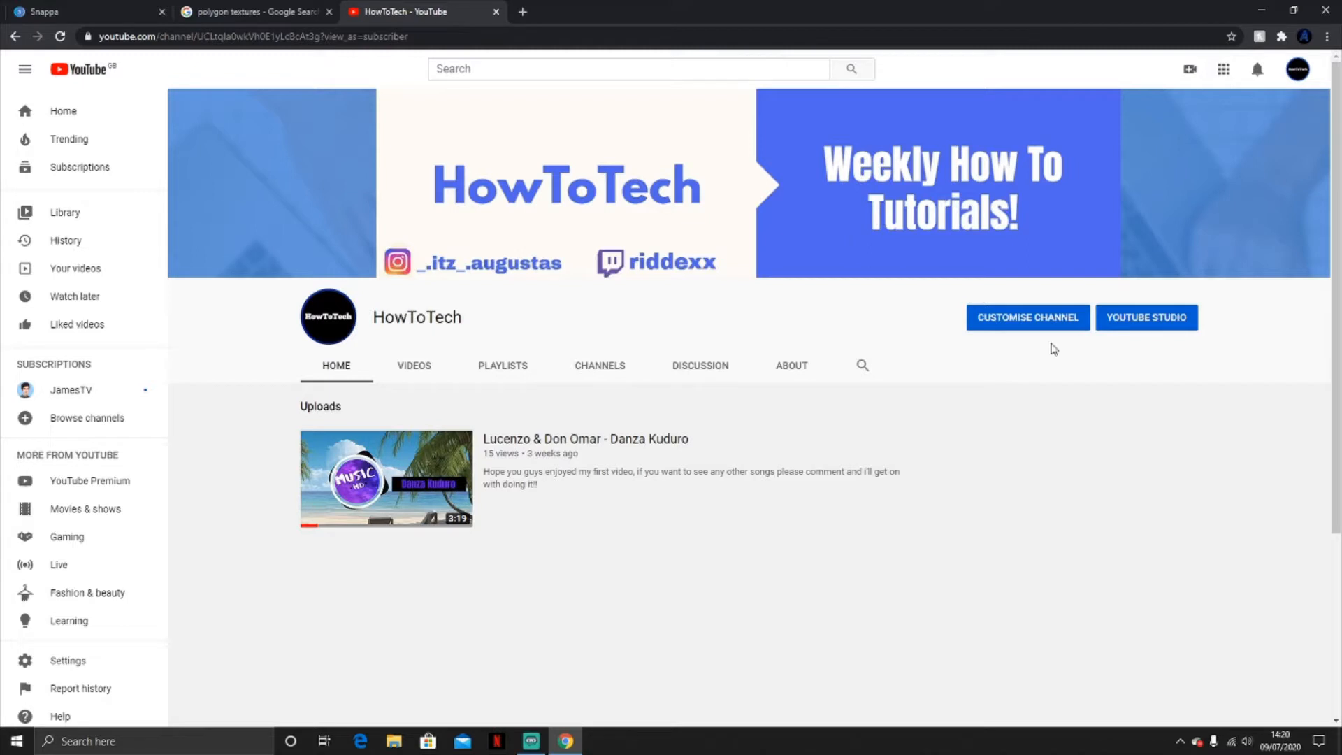
mouse_move(1280, 250)
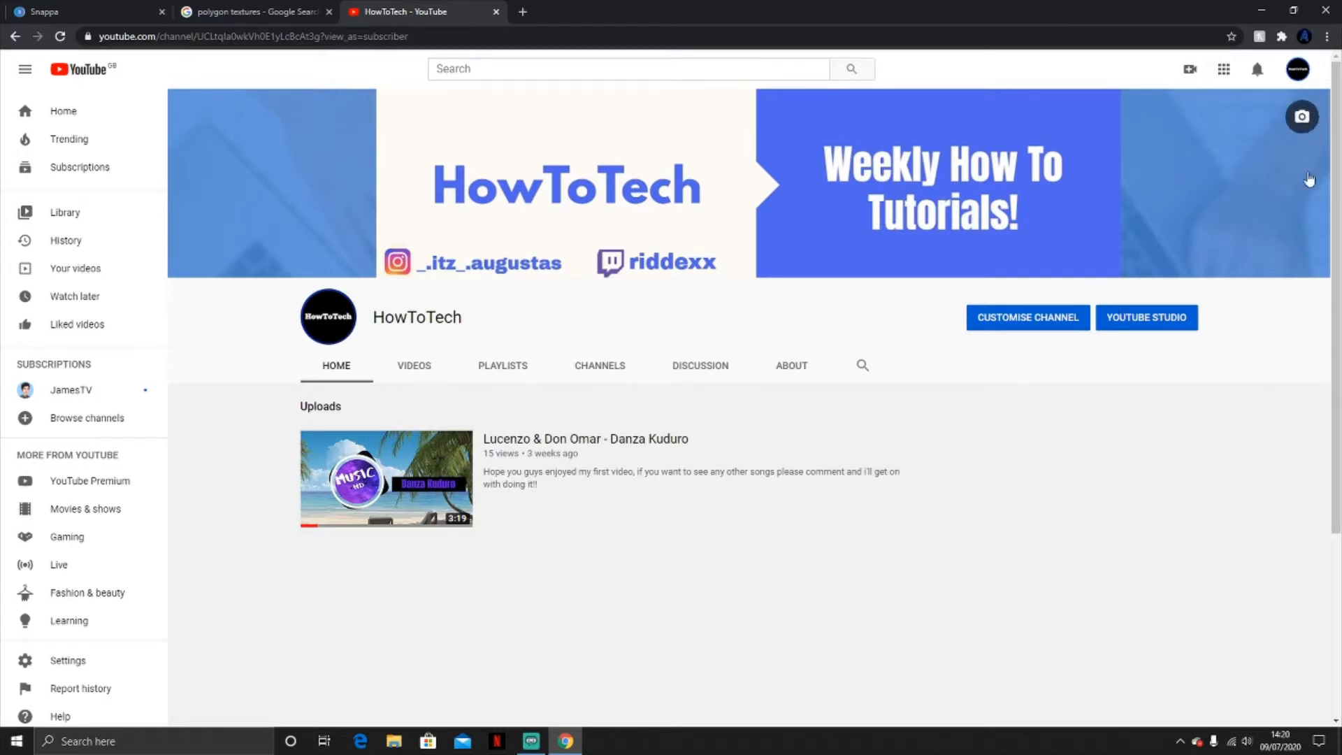
left_click(1304, 117)
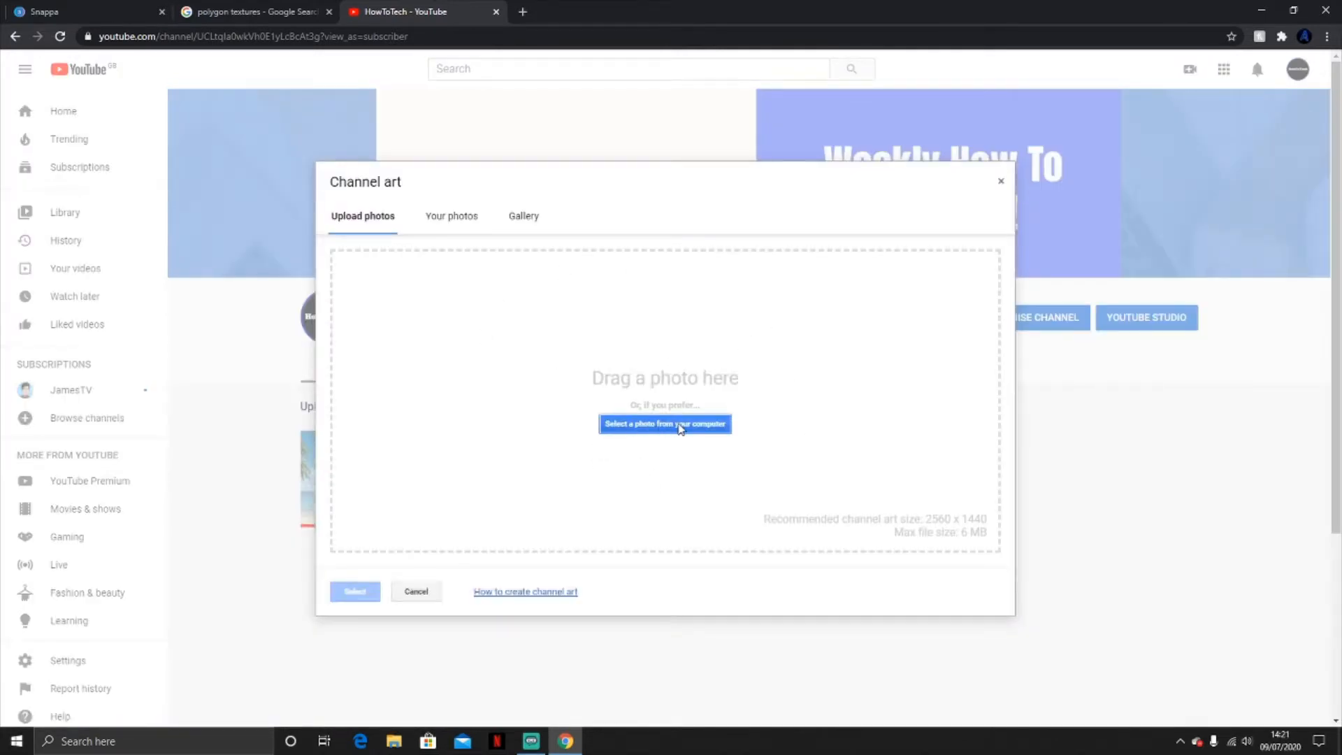
Step: Upload Untitled Design (8) from the Downloads folder and apply it as the channel art
left_click(679, 424)
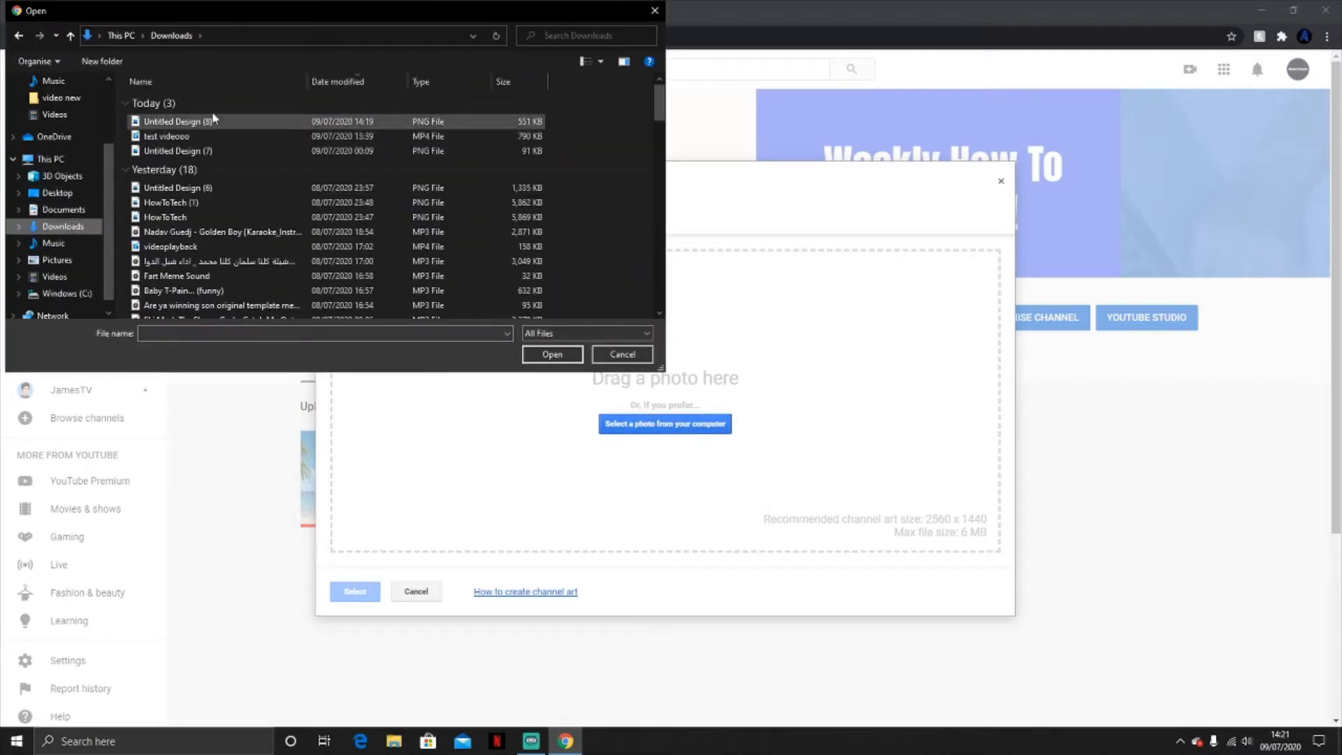
double_click(179, 123)
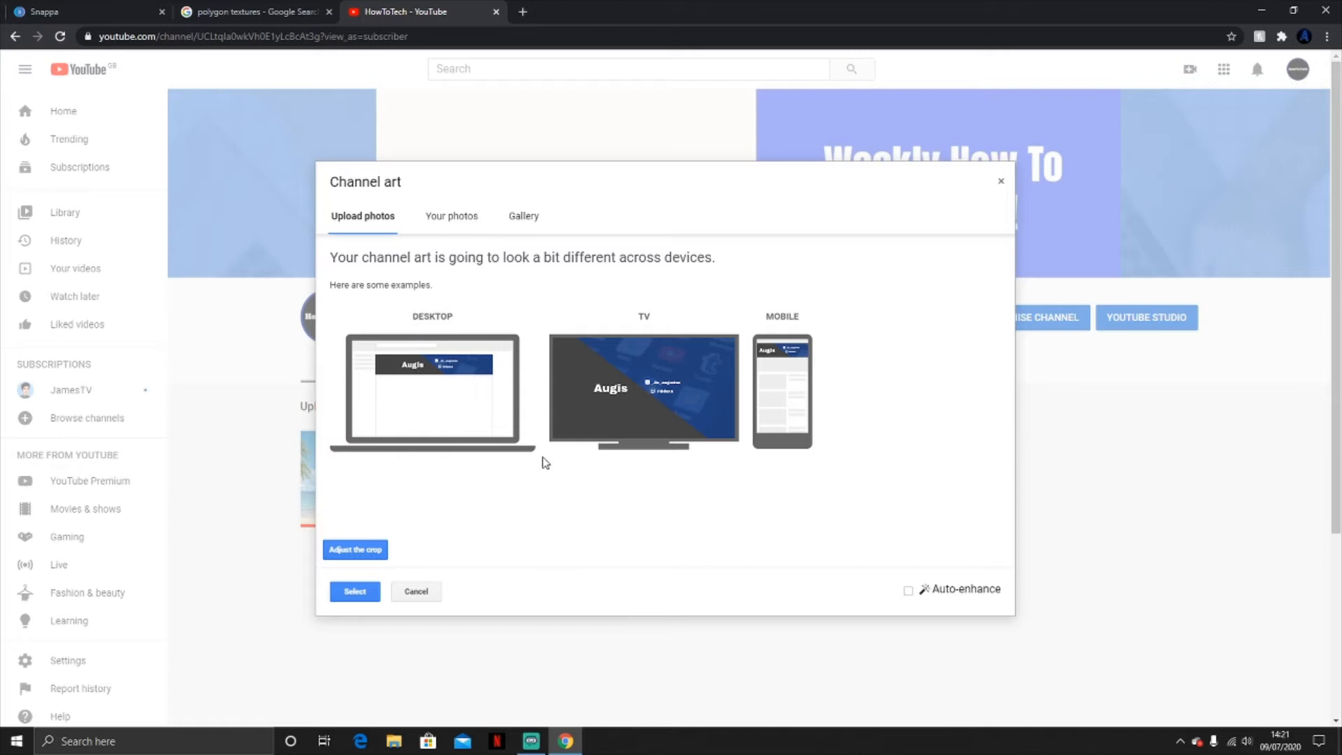
left_click(376, 590)
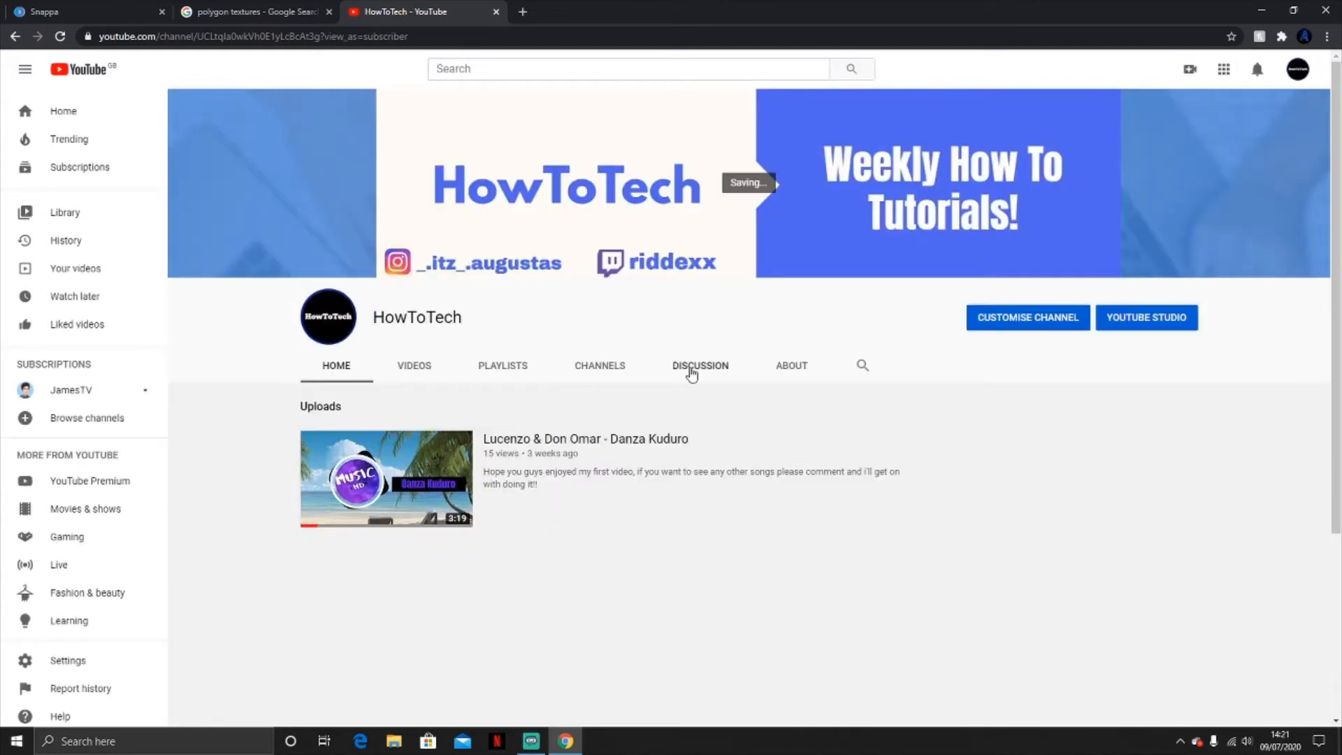